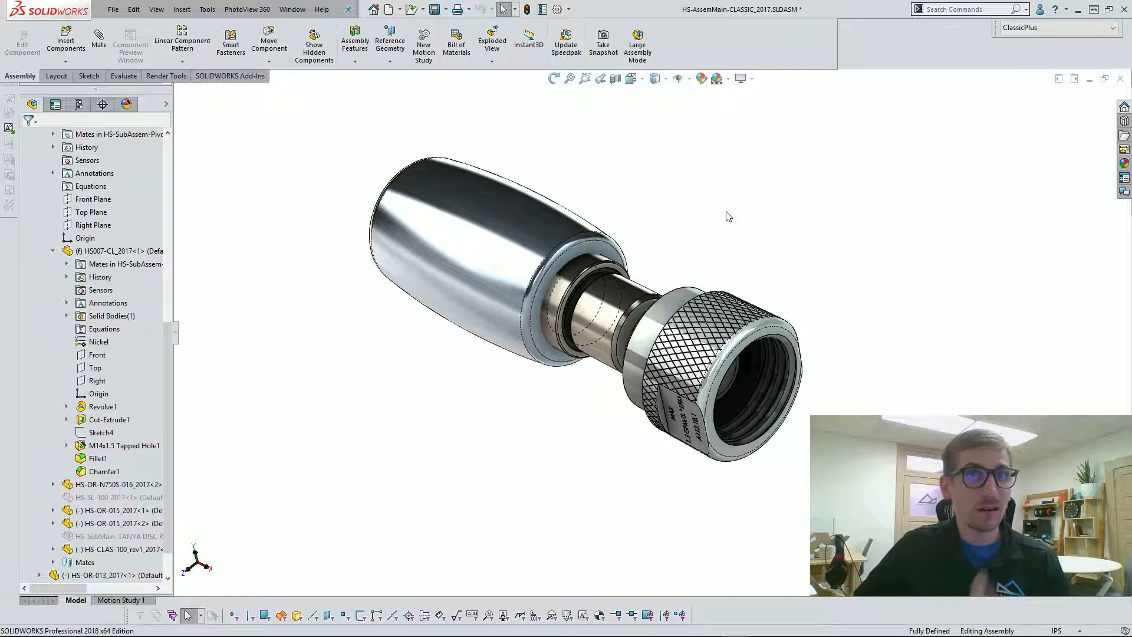
Switch to Chrome and look through the High Sierra Showerheads blog post down to its website link.
{"action": "mouse_move", "coordinate": [619, 635]}
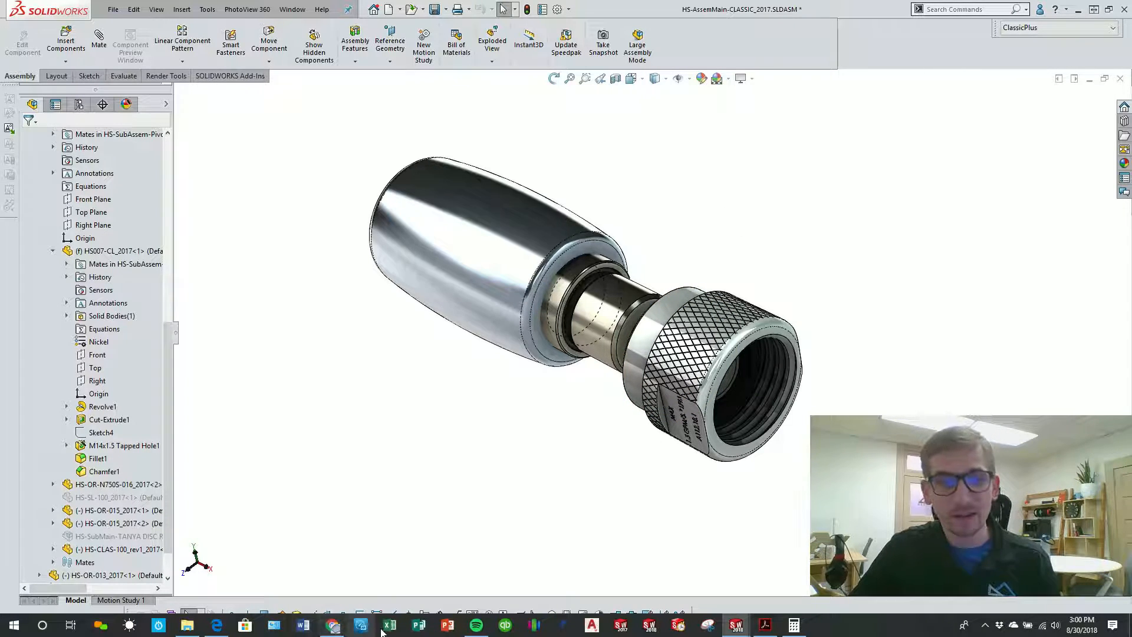
{"action": "left_click", "coordinate": [332, 634]}
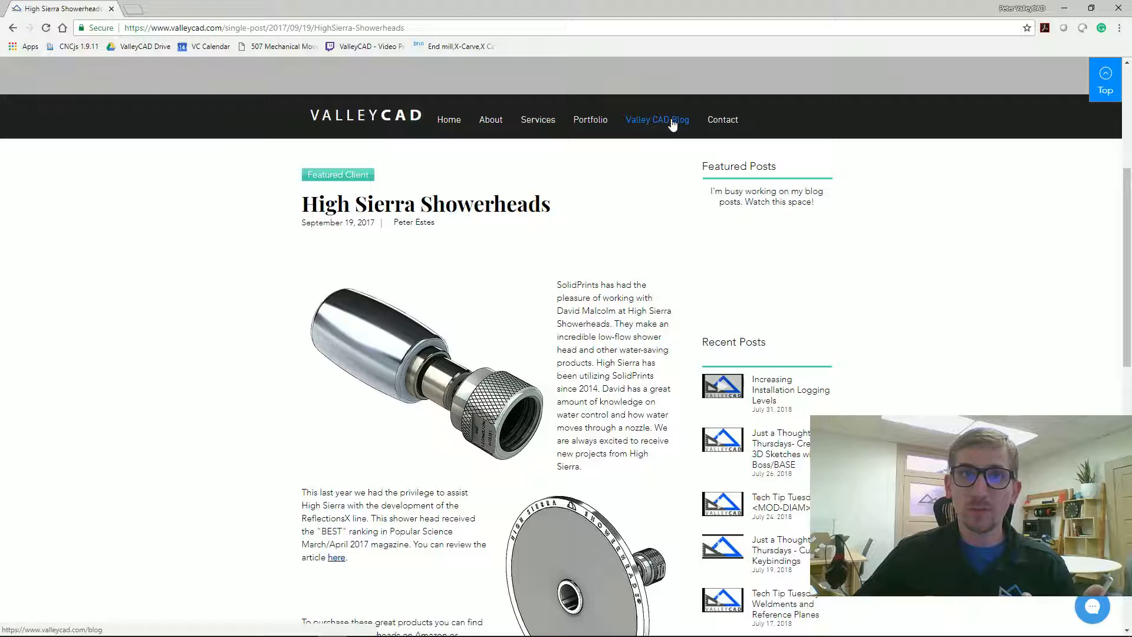
{"action": "scroll", "coordinate": [380, 287], "scroll_direction": "down", "scroll_amount": 2}
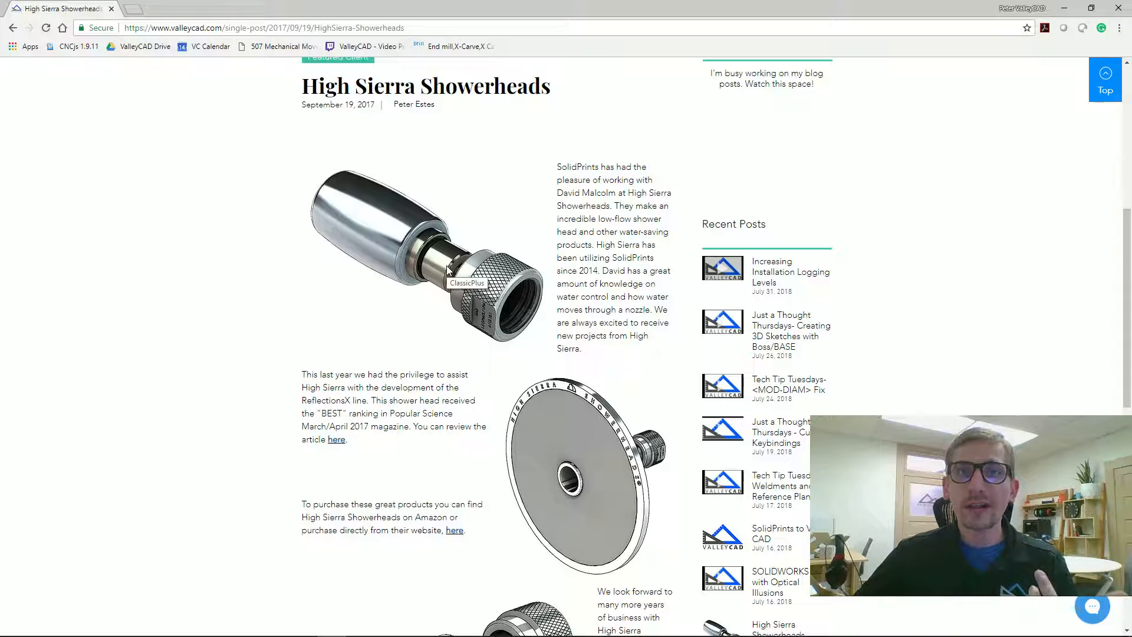
{"action": "scroll", "coordinate": [448, 270], "scroll_direction": "down", "scroll_amount": 1}
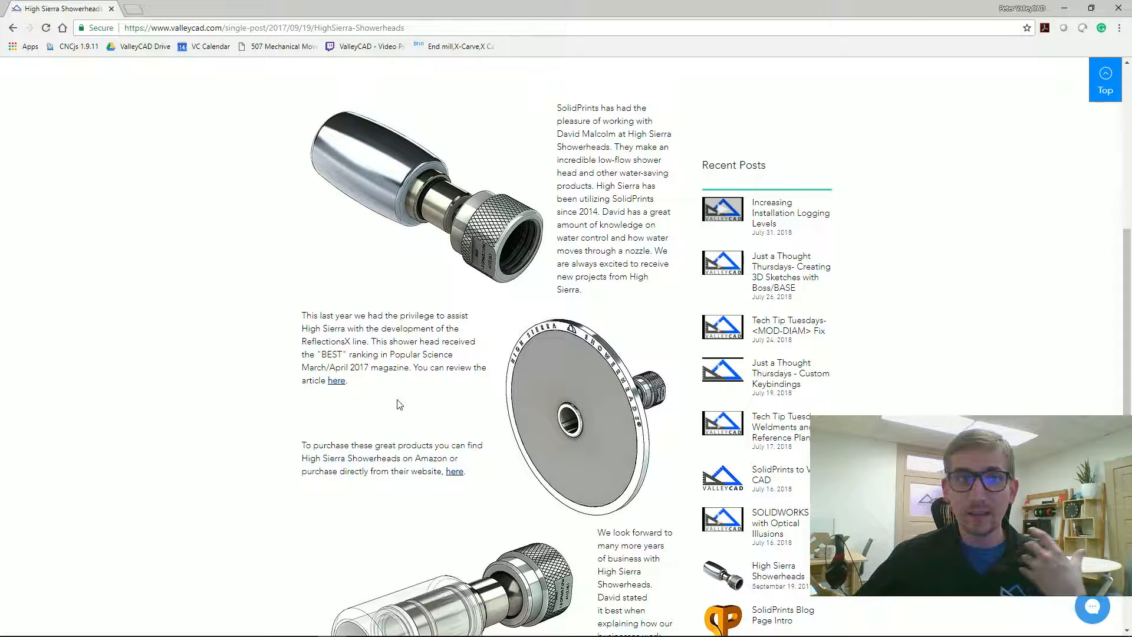
{"action": "scroll", "coordinate": [397, 405], "scroll_direction": "down", "scroll_amount": 1}
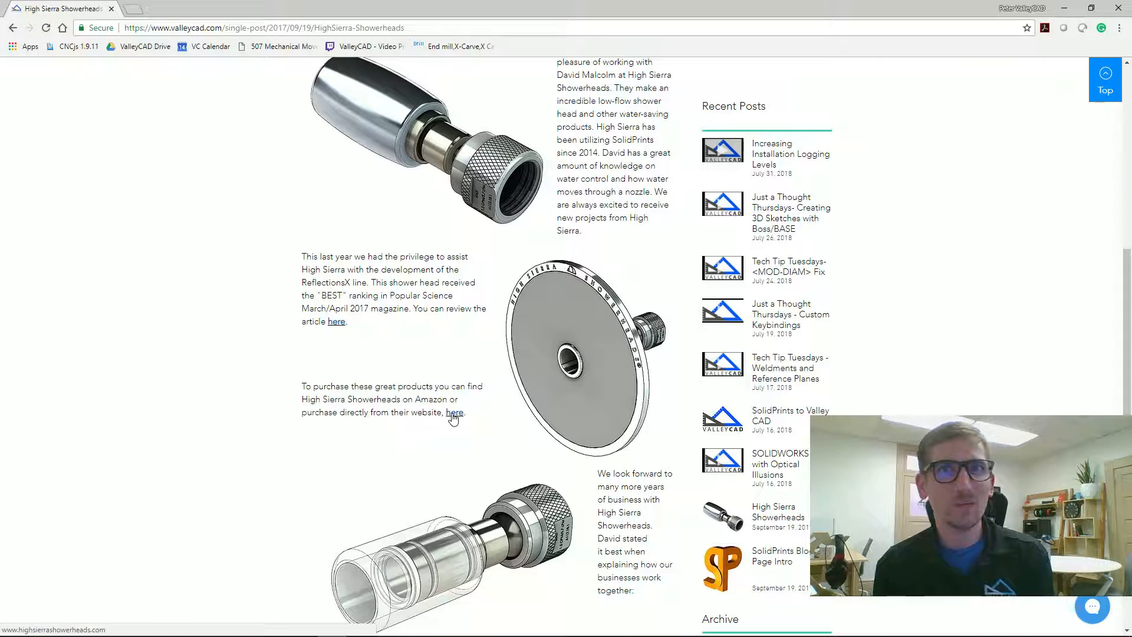
Return to SOLIDWORKS and open the shower head's barrel-shaped outer housing from the assembly as its own part.
{"action": "key", "text": "alt+Tab"}
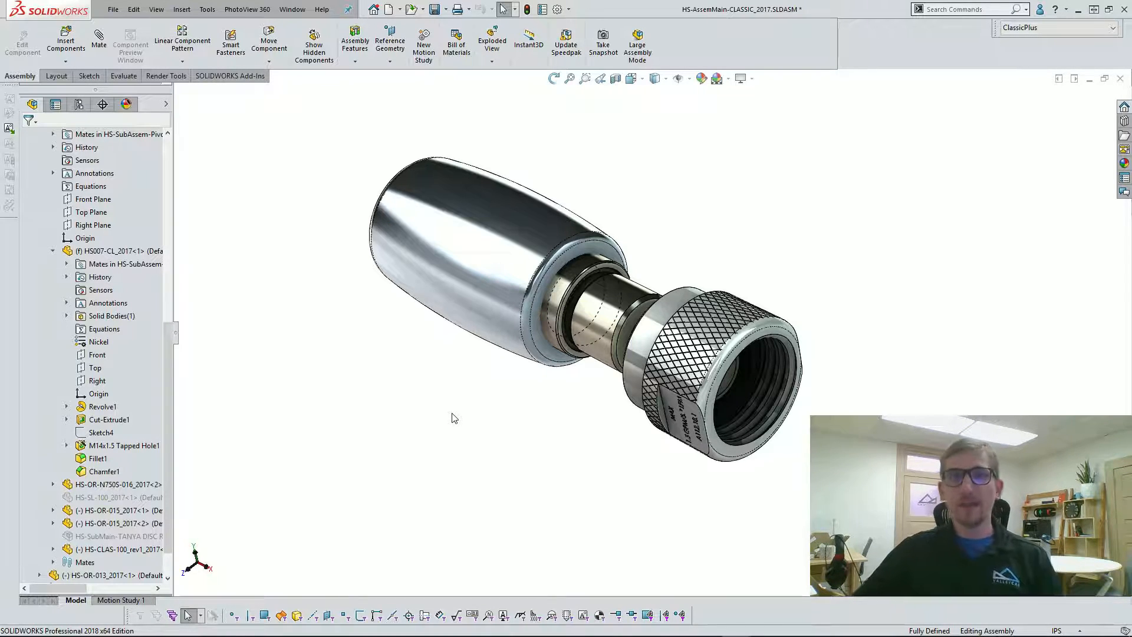
{"action": "mouse_move", "coordinate": [387, 336]}
{"action": "middle_mouse_down"}
{"action": "mouse_move", "coordinate": [529, 396]}
{"action": "mouse_move", "coordinate": [472, 458]}
{"action": "middle_mouse_up"}
{"action": "left_click", "coordinate": [515, 326]}
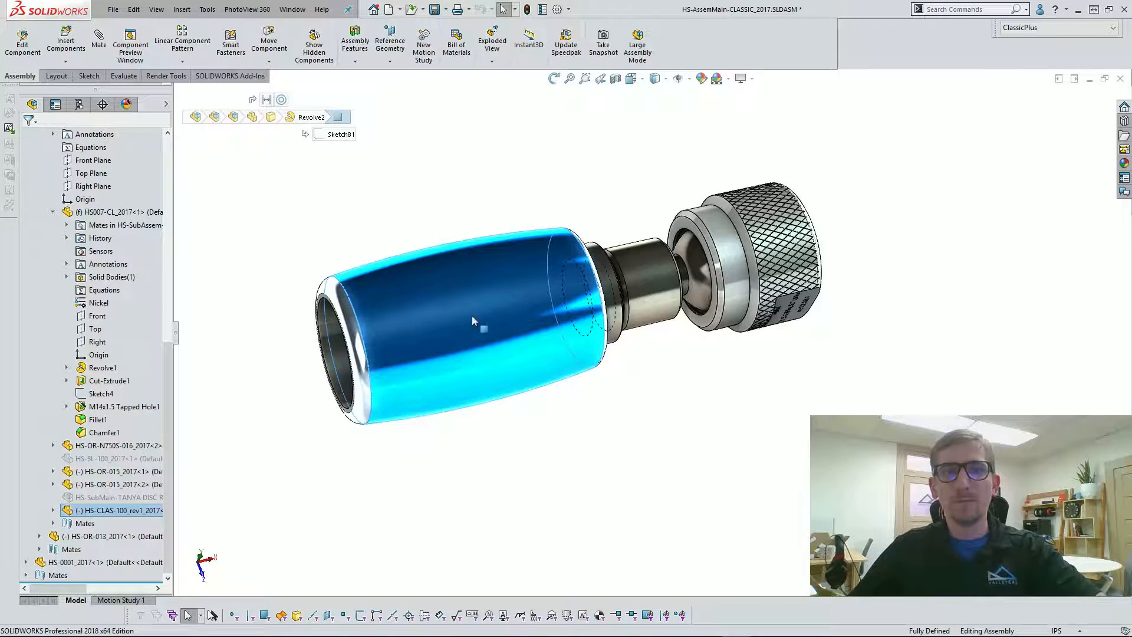
{"action": "right_click", "coordinate": [403, 369]}
{"action": "left_click", "coordinate": [415, 191]}
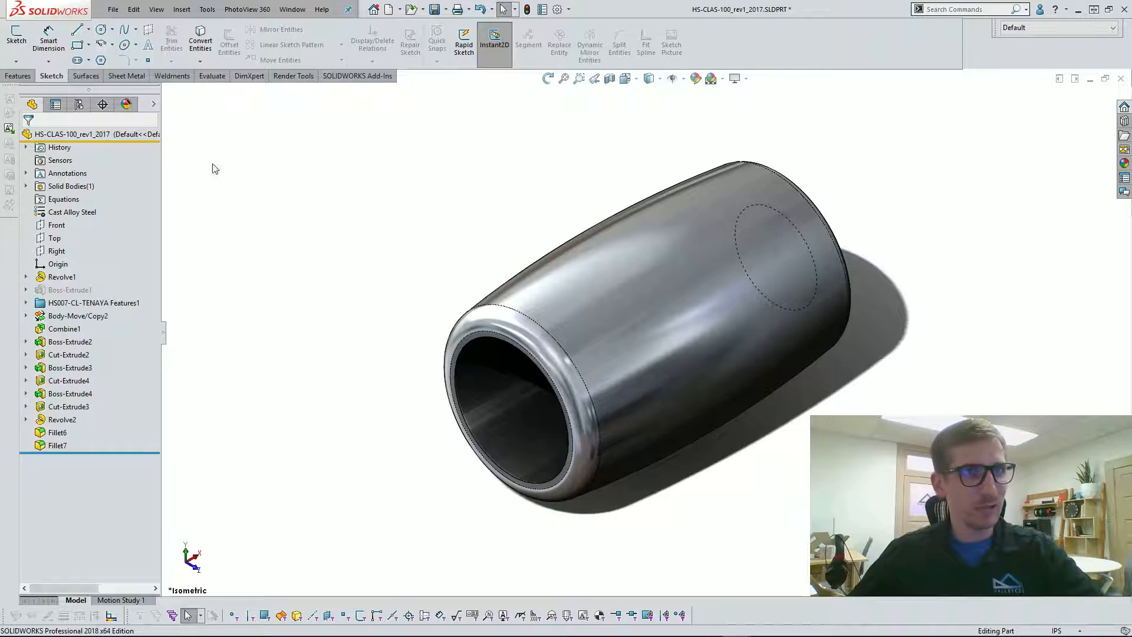
Turn on Instant3D and use the dimension handle to enlarge the housing's outer revolve diameter to about 1.88 in.
{"action": "left_click", "coordinate": [12, 78]}
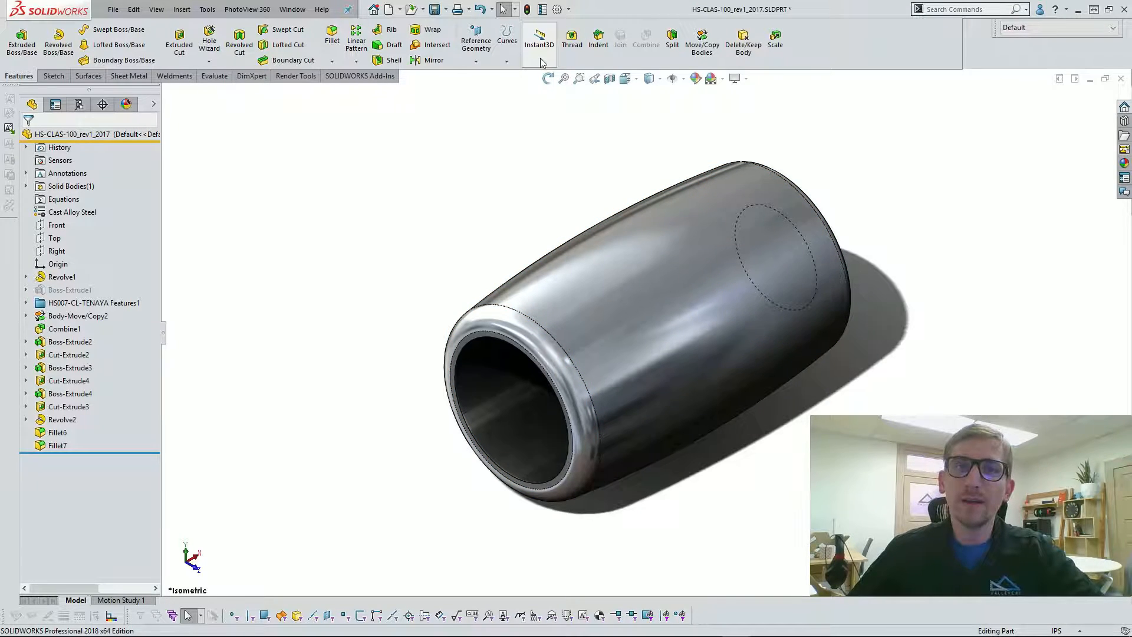
{"action": "left_click", "coordinate": [540, 57]}
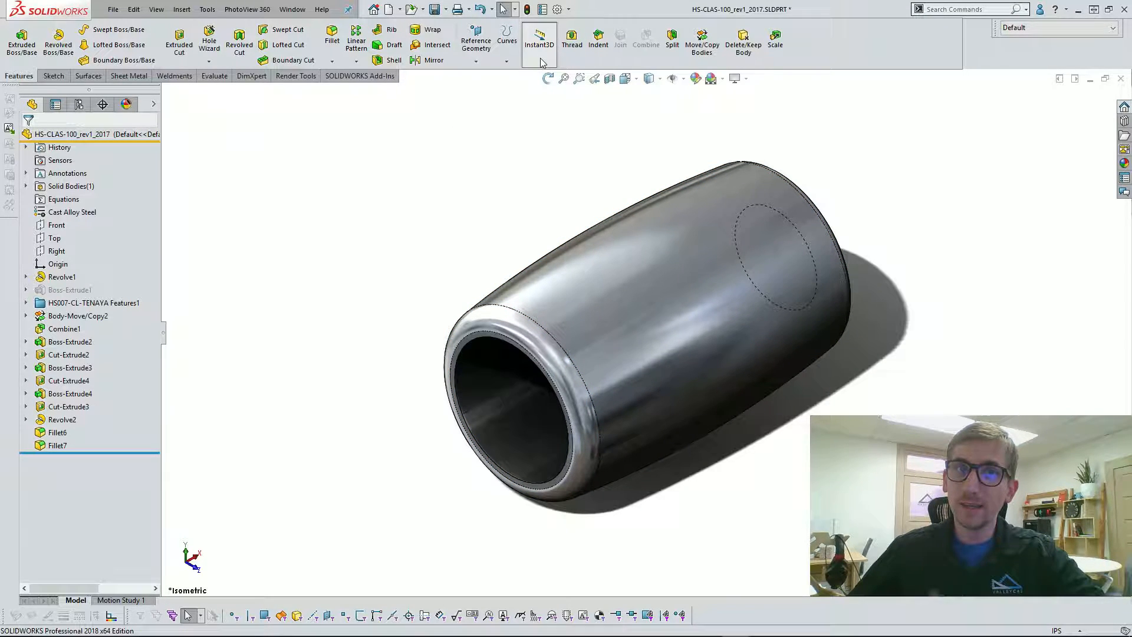
{"action": "left_click", "coordinate": [627, 308]}
{"action": "scroll", "coordinate": [601, 265], "scroll_direction": "up", "scroll_amount": 3}
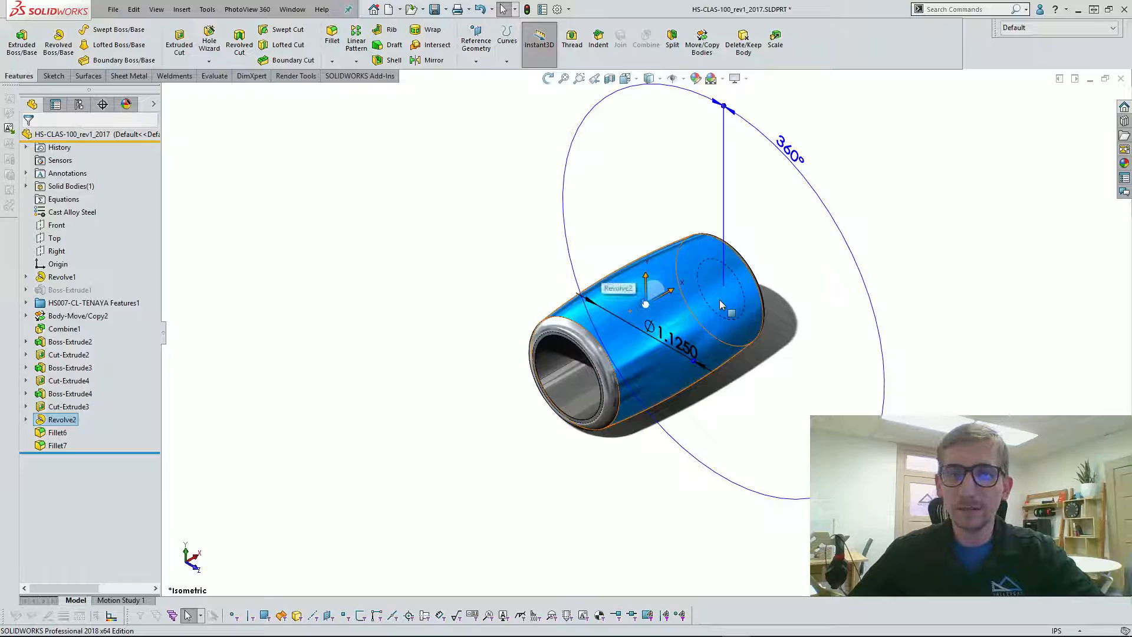
{"action": "scroll", "coordinate": [731, 289], "scroll_direction": "down", "scroll_amount": 2}
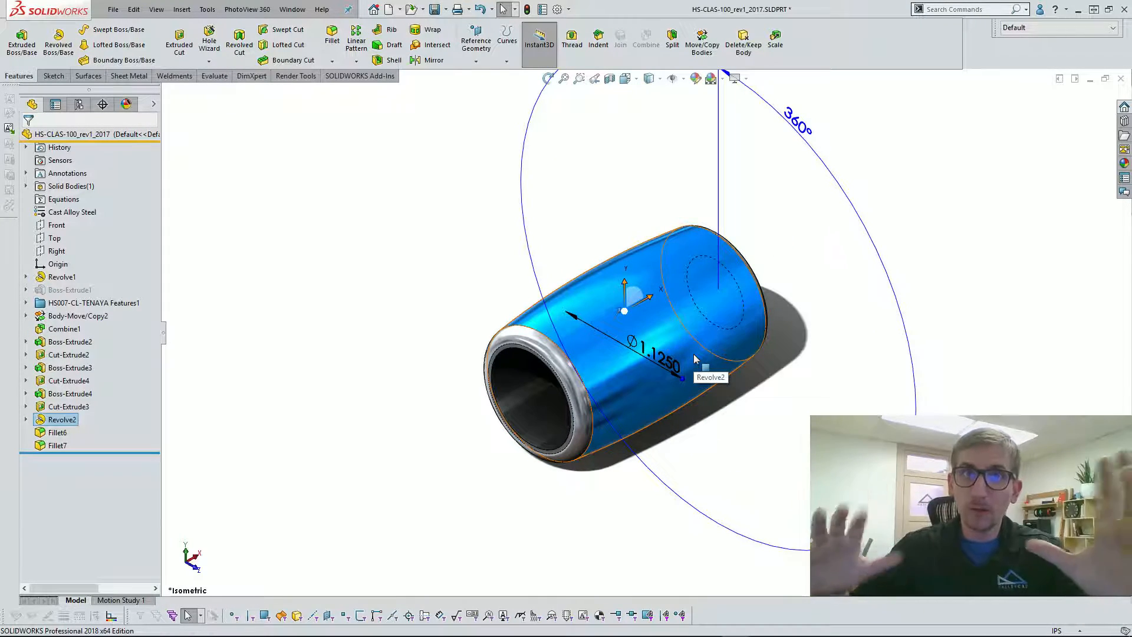
{"action": "scroll", "coordinate": [696, 377], "scroll_direction": "up", "scroll_amount": 1}
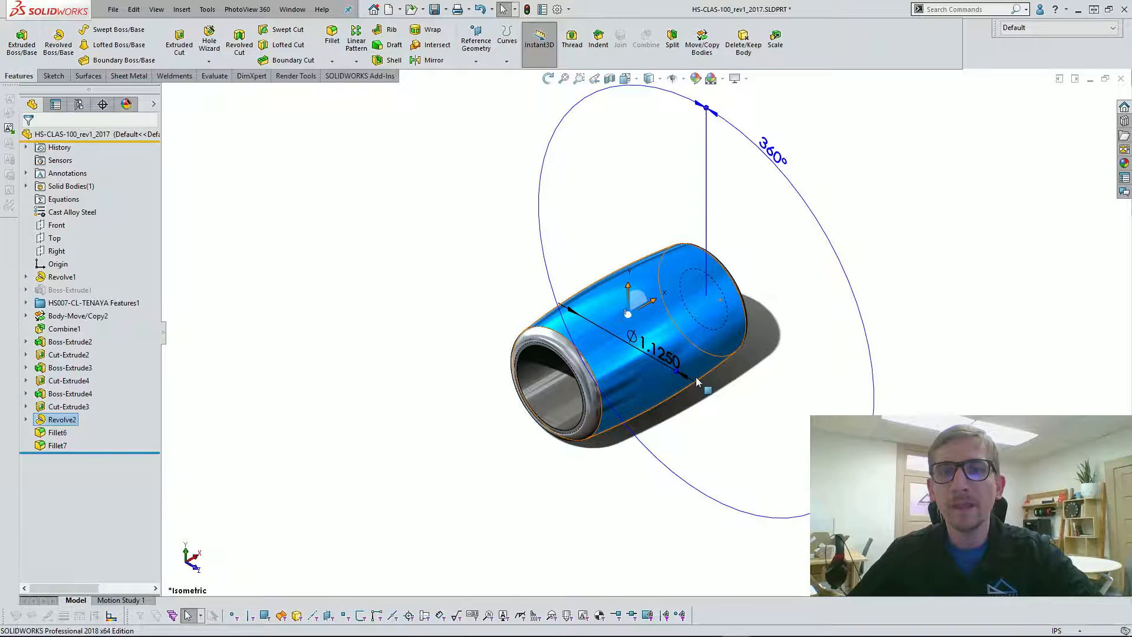
{"action": "scroll", "coordinate": [690, 373], "scroll_direction": "down", "scroll_amount": 2}
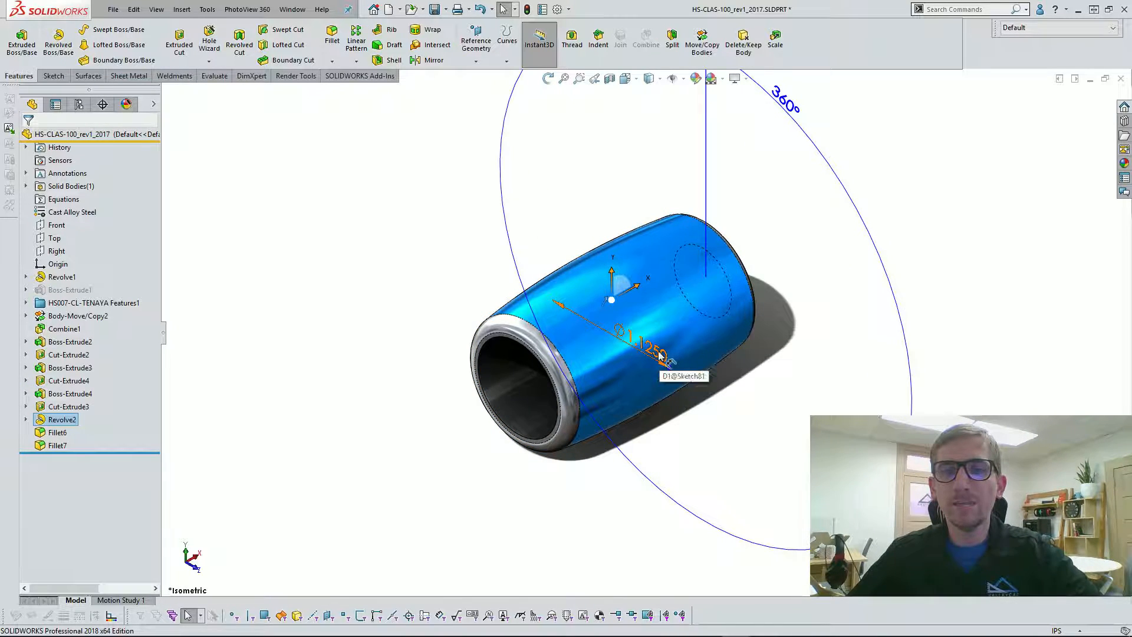
{"action": "double_click", "coordinate": [618, 331]}
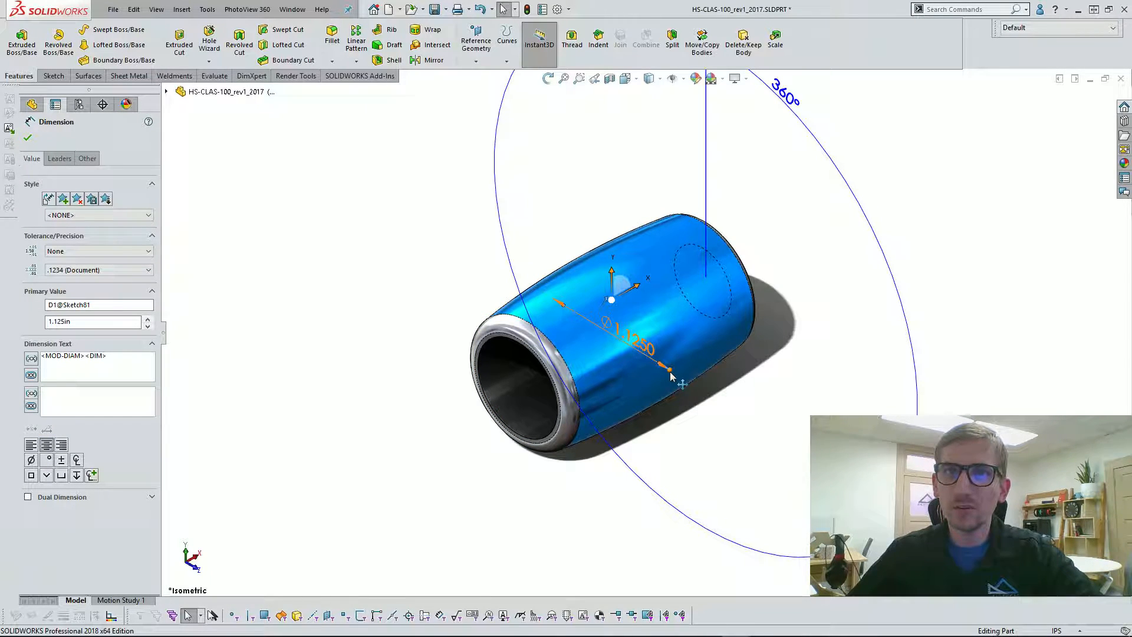
{"action": "left_click_drag", "start_coordinate": [670, 376], "coordinate": [706, 395]}
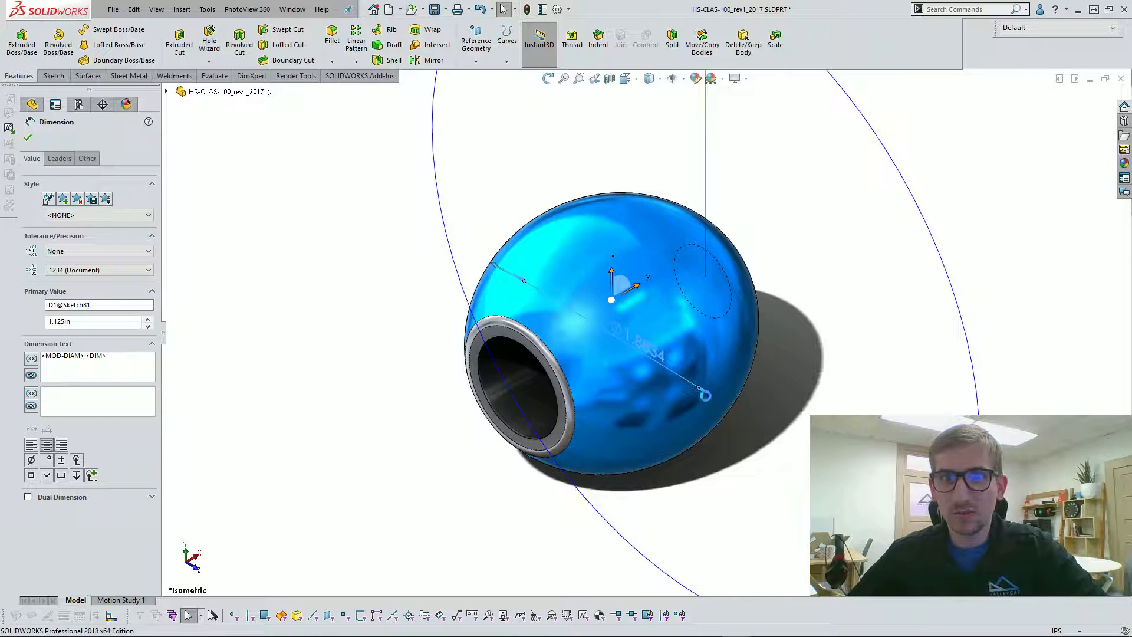
{"action": "left_click", "coordinate": [825, 401]}
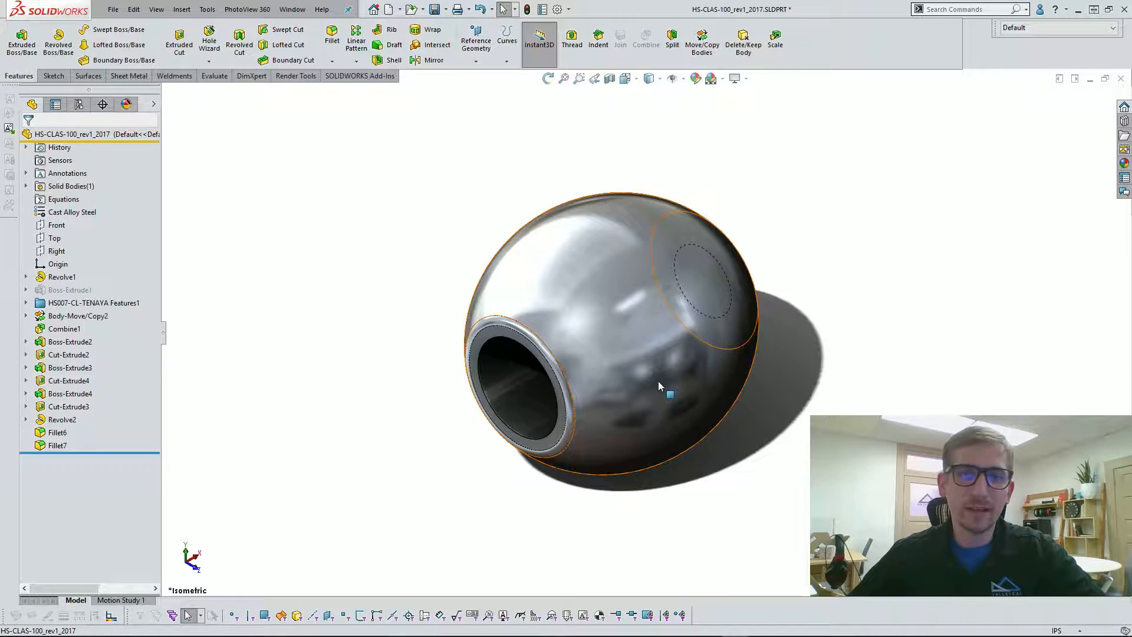
Reduce the housing's outer revolve diameter with the Instant3D ruler, snapping it to 1.25 in.
{"action": "left_click", "coordinate": [658, 381]}
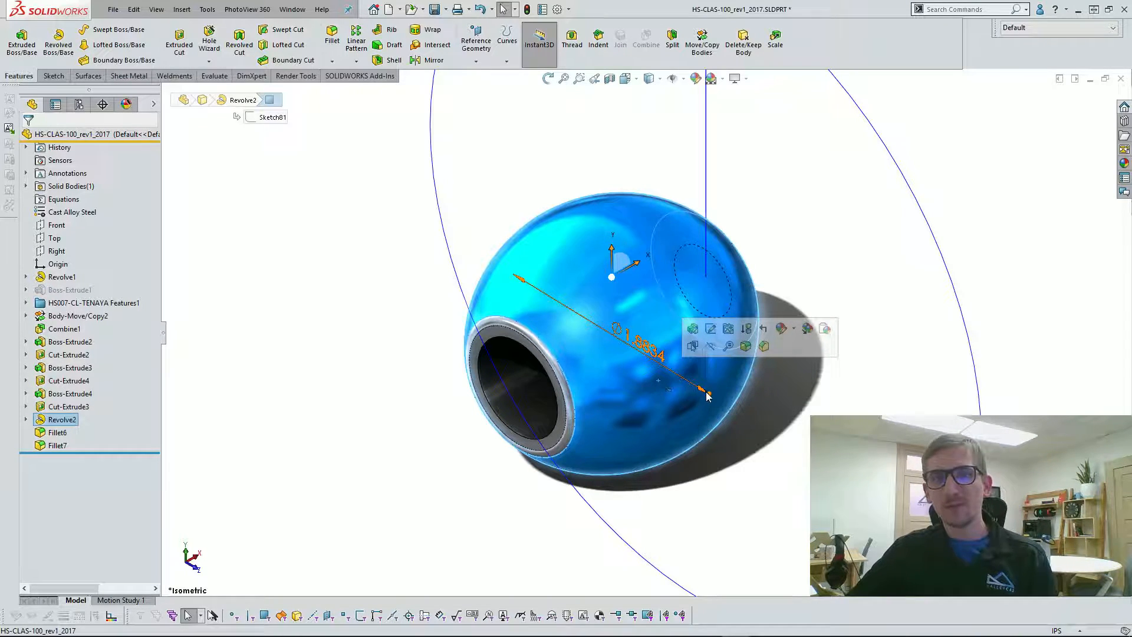
{"action": "left_click_drag", "start_coordinate": [709, 395], "coordinate": [687, 385]}
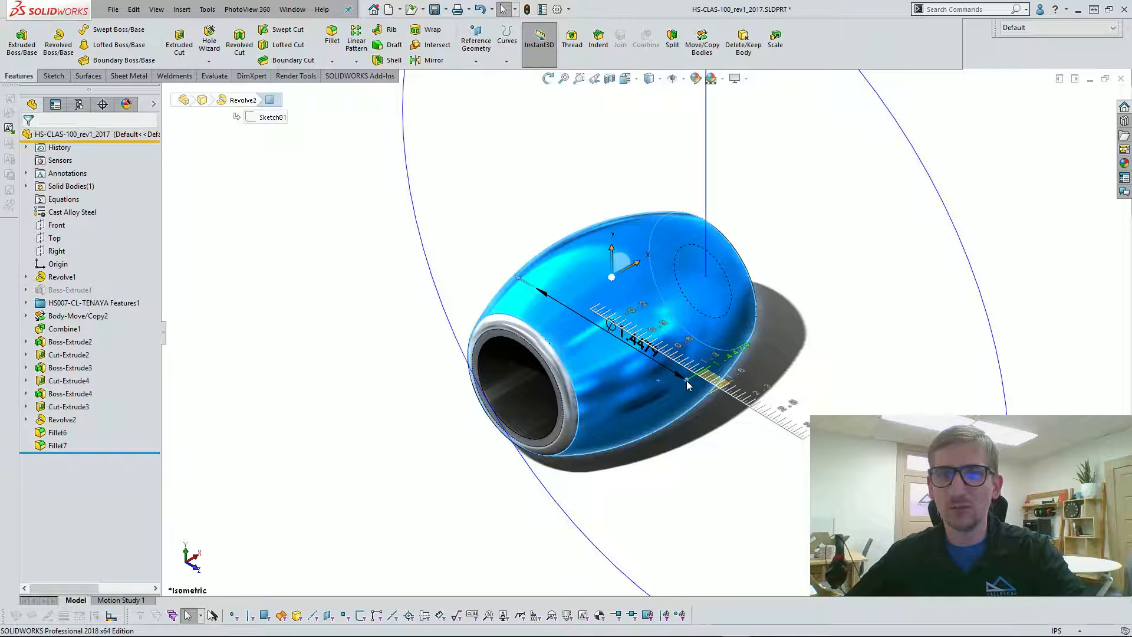
{"action": "mouse_move", "coordinate": [689, 380]}
{"action": "left_mouse_down"}
{"action": "mouse_move", "coordinate": [712, 378]}
{"action": "mouse_move", "coordinate": [735, 397]}
{"action": "mouse_move", "coordinate": [666, 350]}
{"action": "mouse_move", "coordinate": [691, 370]}
{"action": "left_mouse_up"}
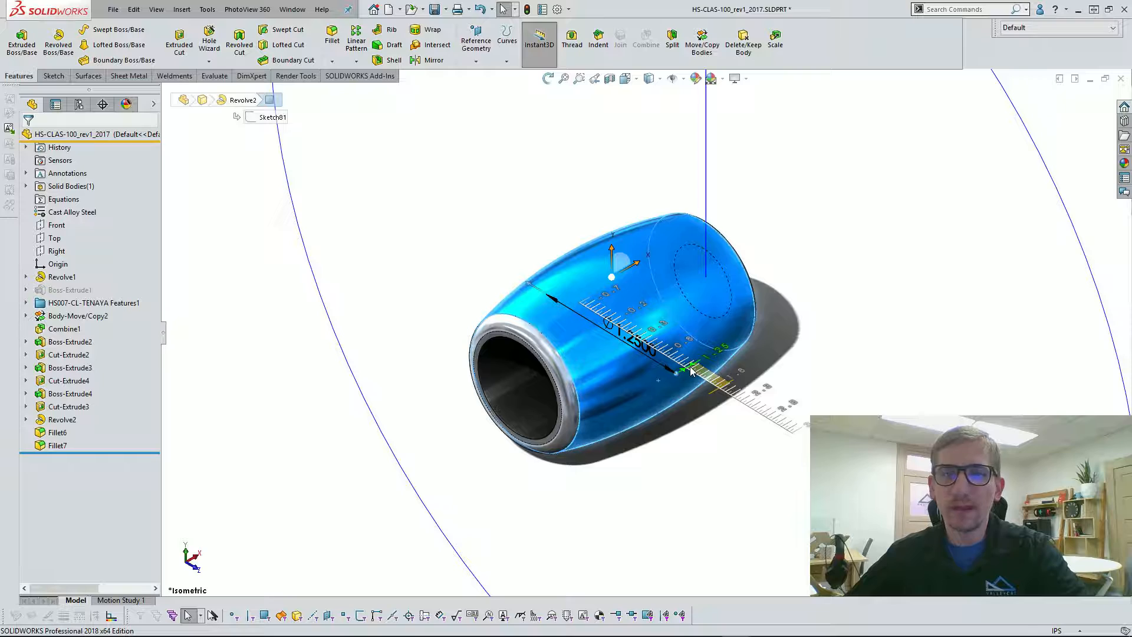
{"action": "left_click_drag", "start_coordinate": [691, 370], "coordinate": [687, 373]}
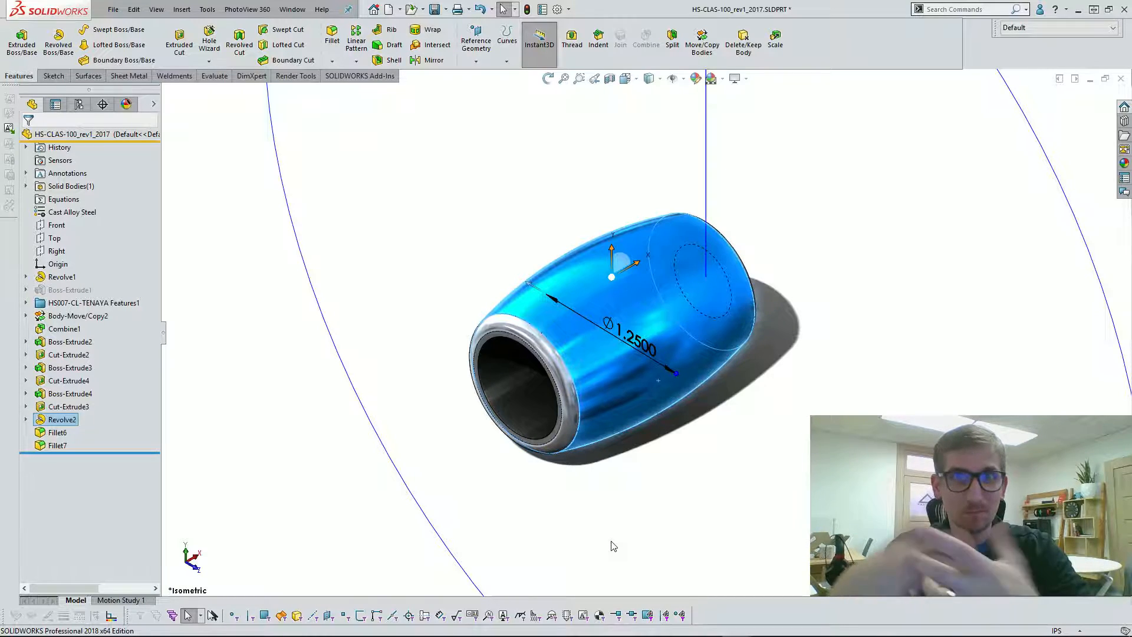
{"action": "left_click", "coordinate": [702, 559]}
Turn off Instant3D and set the housing's outer revolve diameter to 1.375 in by editing its dimension value.
{"action": "left_click", "coordinate": [538, 45]}
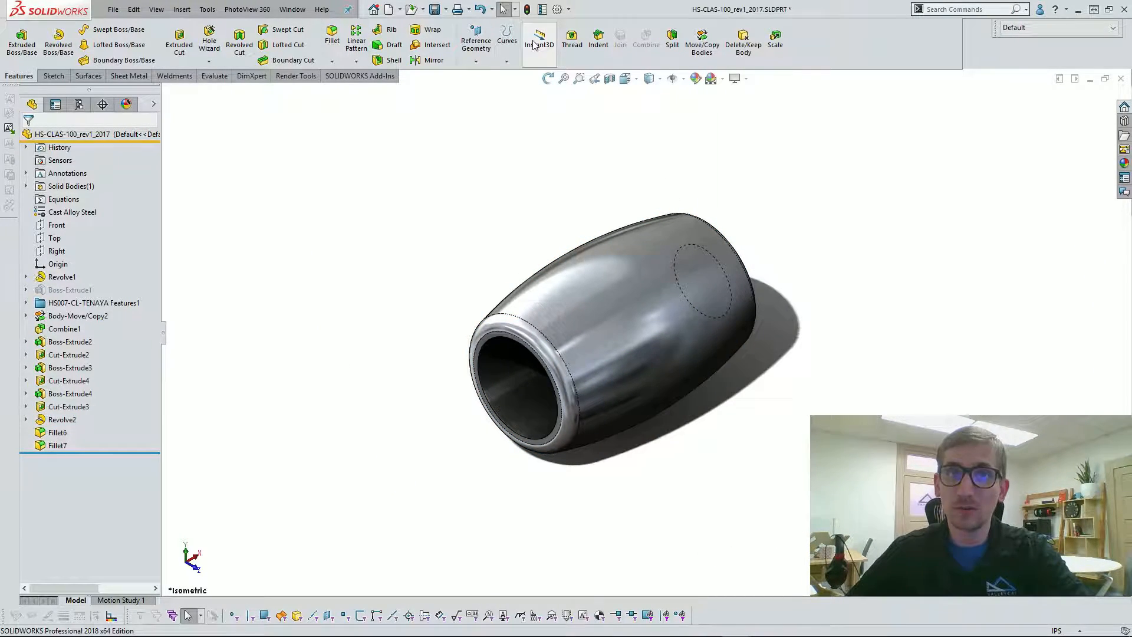
{"action": "left_click", "coordinate": [617, 292]}
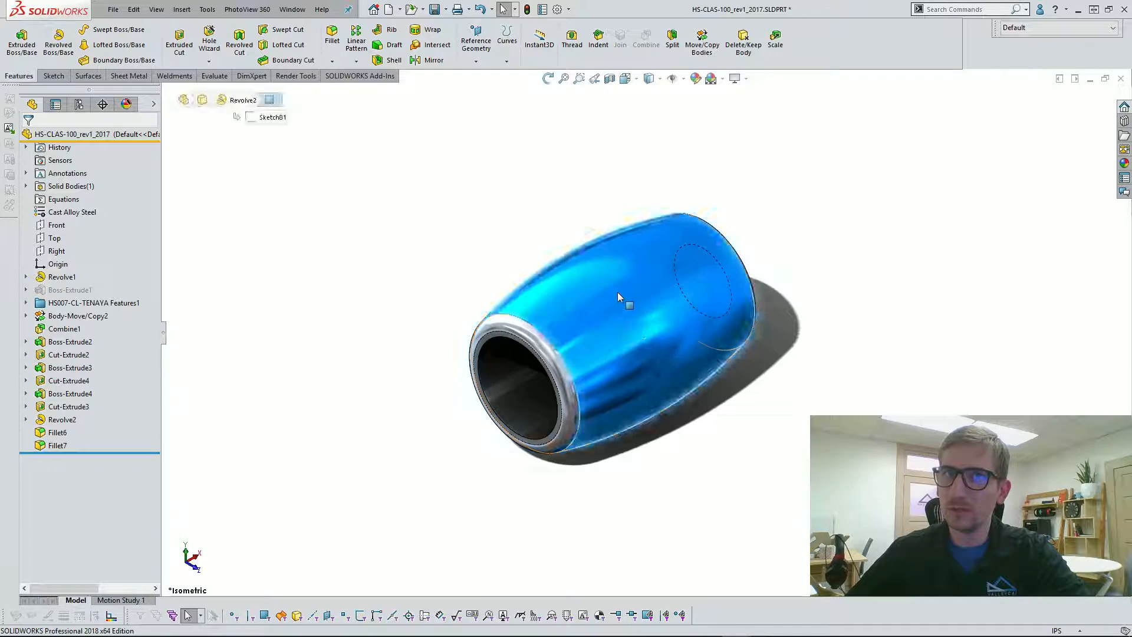
{"action": "left_click", "coordinate": [633, 339]}
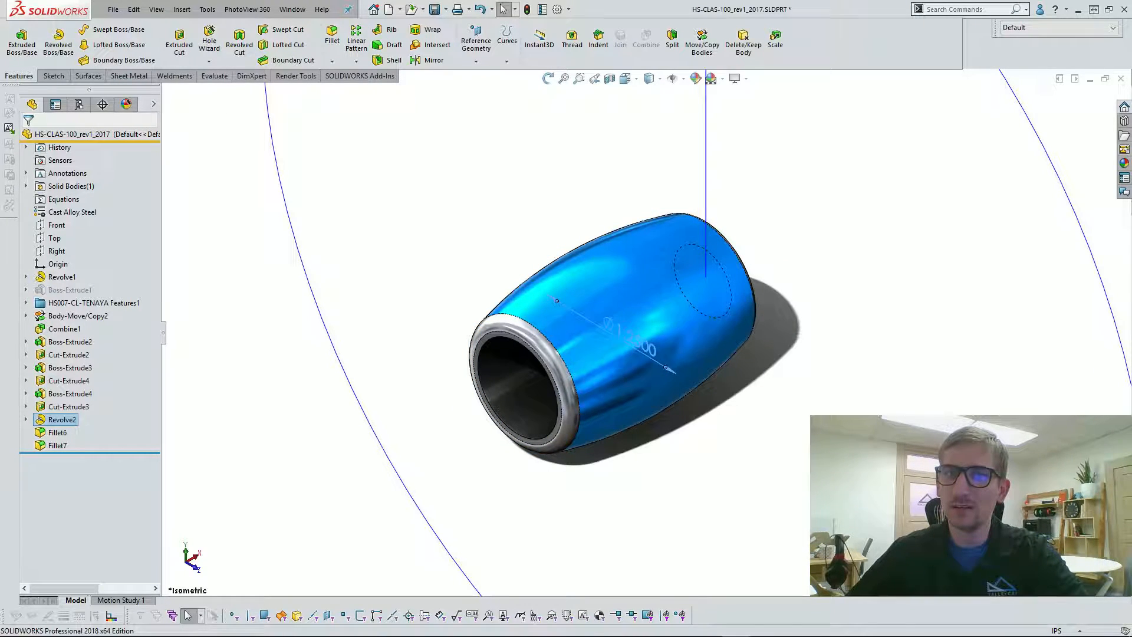
{"action": "double_click", "coordinate": [631, 340]}
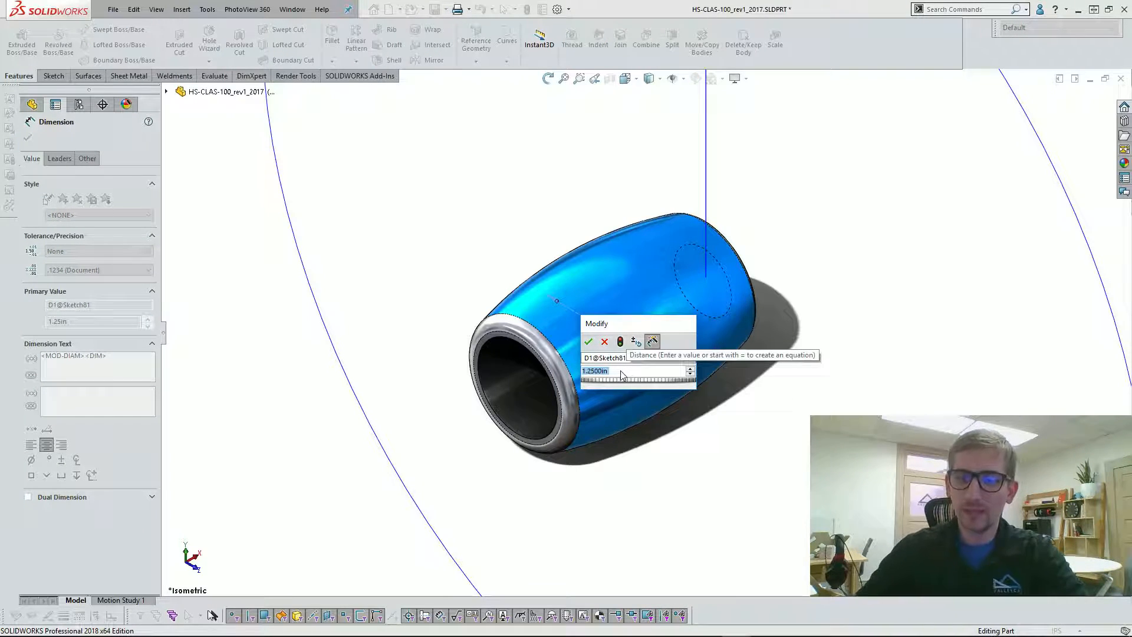
{"action": "type", "text": "1.375"}
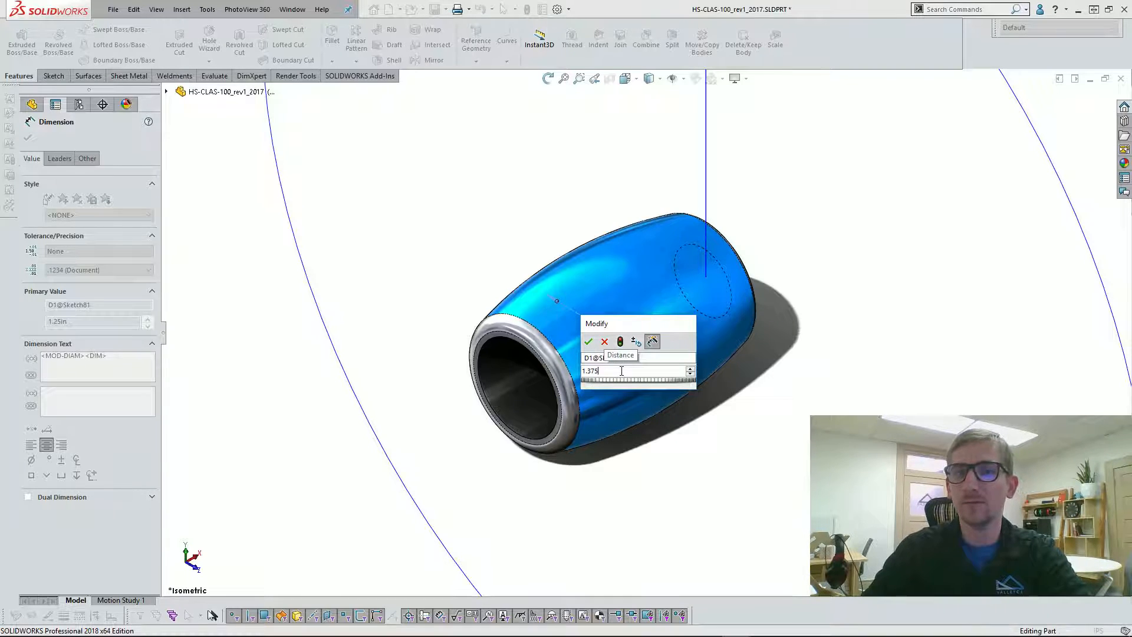
{"action": "key", "text": "Return"}
{"action": "left_click", "coordinate": [750, 448]}
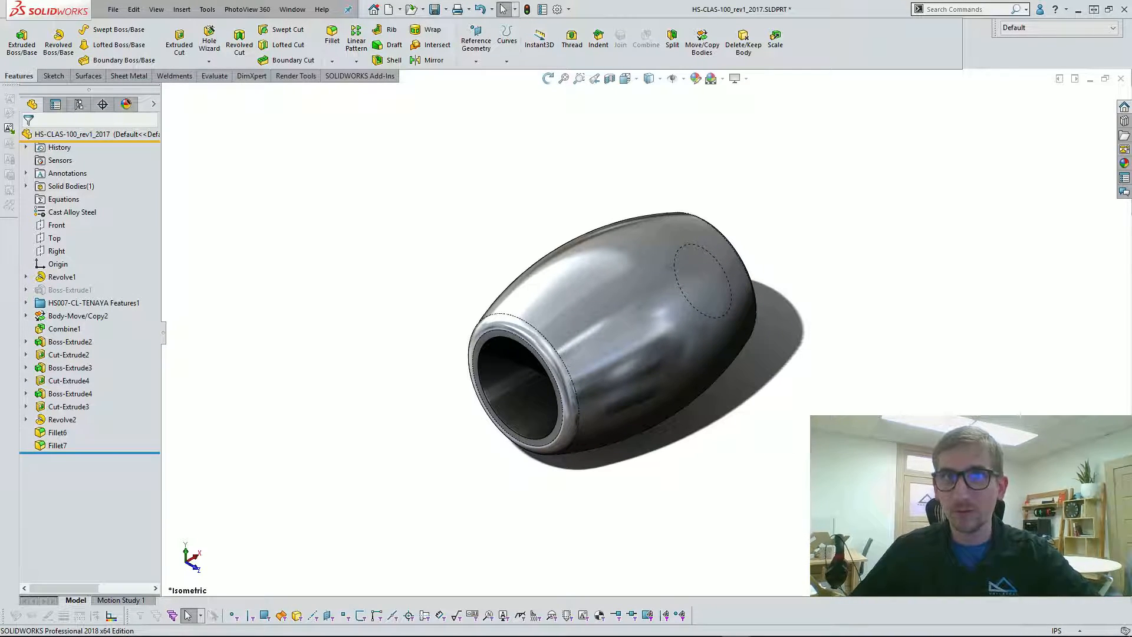
Switch to the HS-AssemMain-CLASSIC_2017 assembly and inspect the resized housing in place.
{"action": "scroll", "coordinate": [814, 415], "scroll_direction": "up", "scroll_amount": 1}
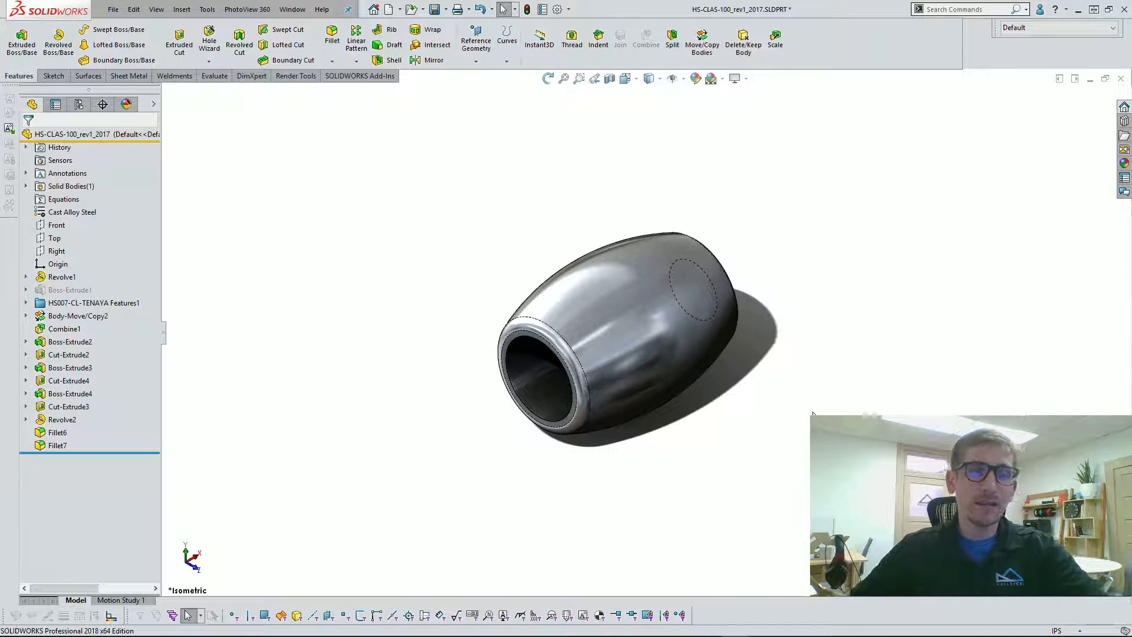
{"action": "key", "text": "ctrl+Tab"}
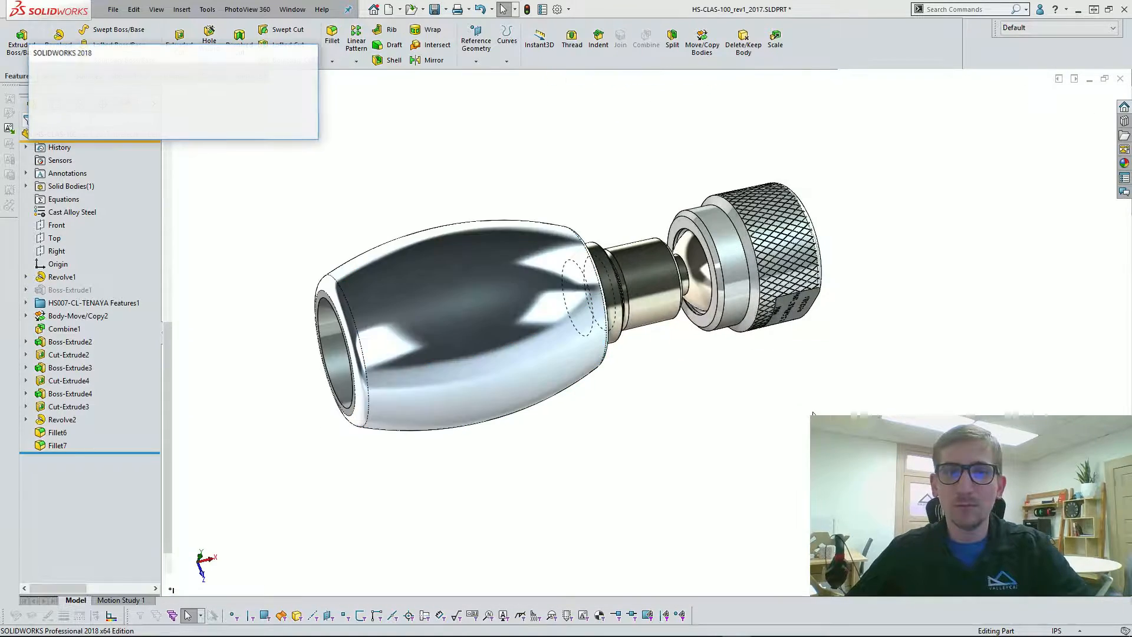
{"action": "left_click", "coordinate": [122, 110]}
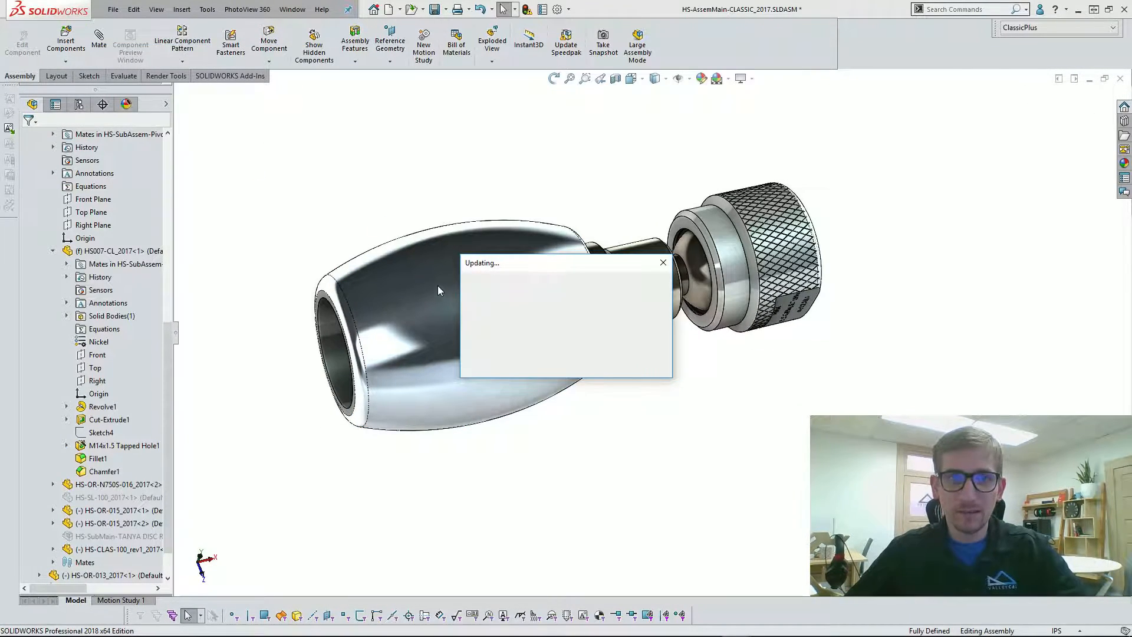
{"action": "scroll", "coordinate": [487, 357], "scroll_direction": "up", "scroll_amount": 1}
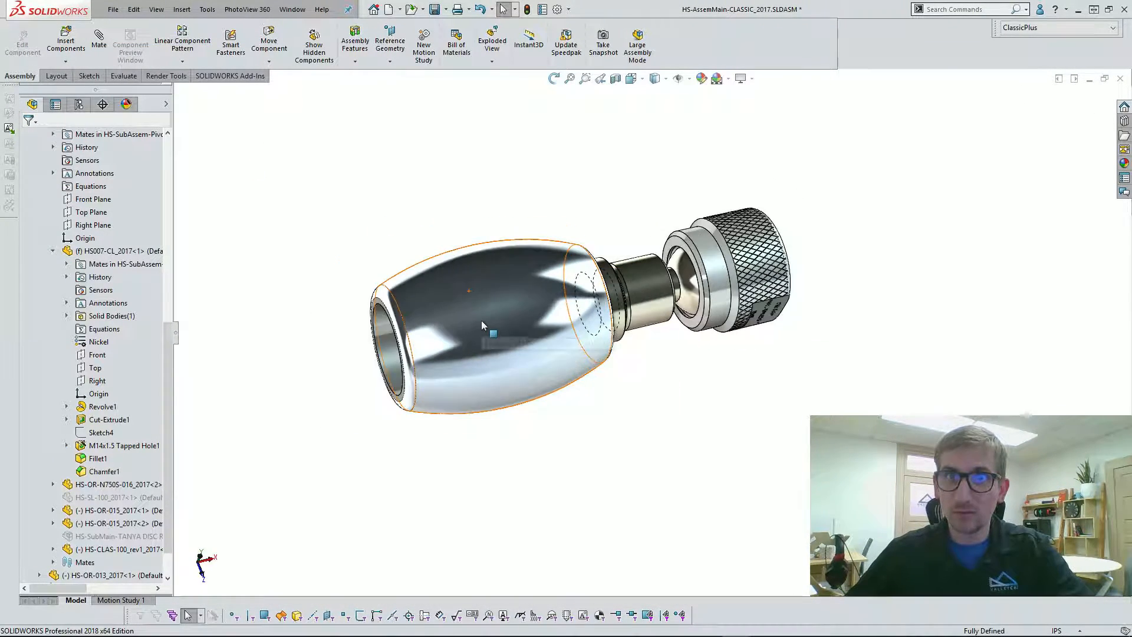
{"action": "middle_click_drag", "start_coordinate": [487, 357], "coordinate": [514, 385]}
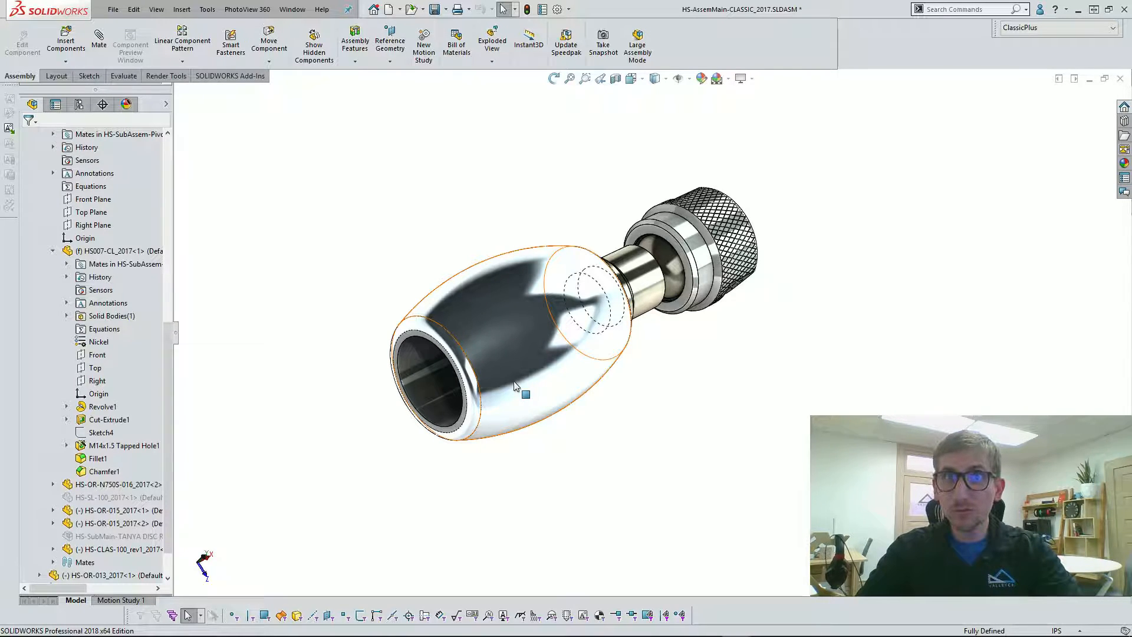
Return to the HS-CLAS-100_rev1_2017 part and display the dimensions of its outer revolve.
{"action": "key", "text": "ctrl+Tab"}
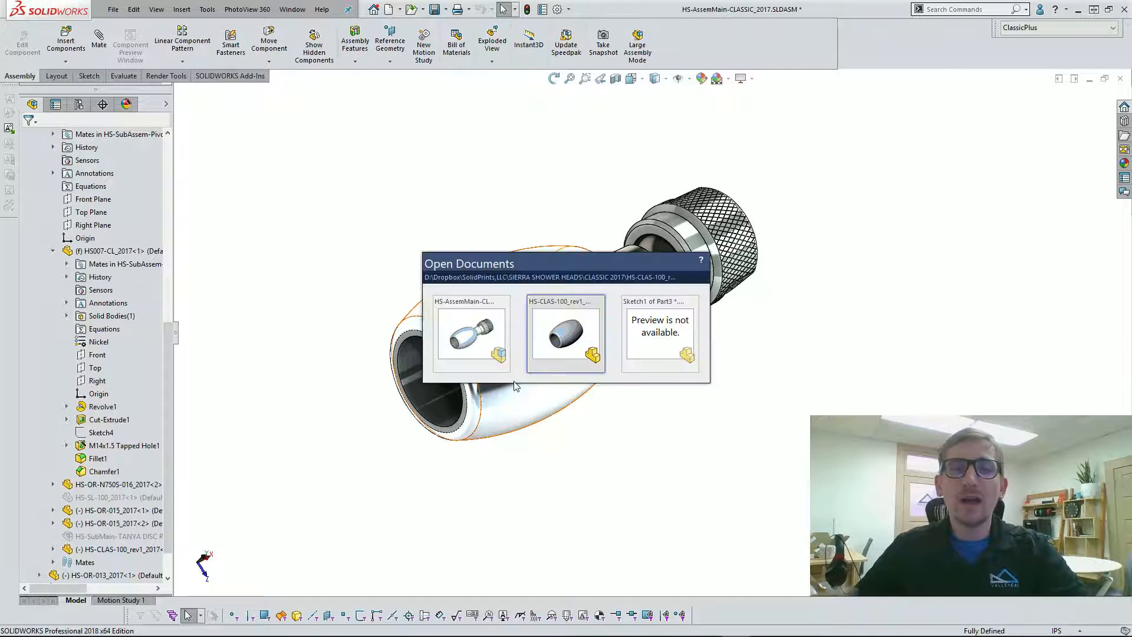
{"action": "key", "text": "ctrl+Tab"}
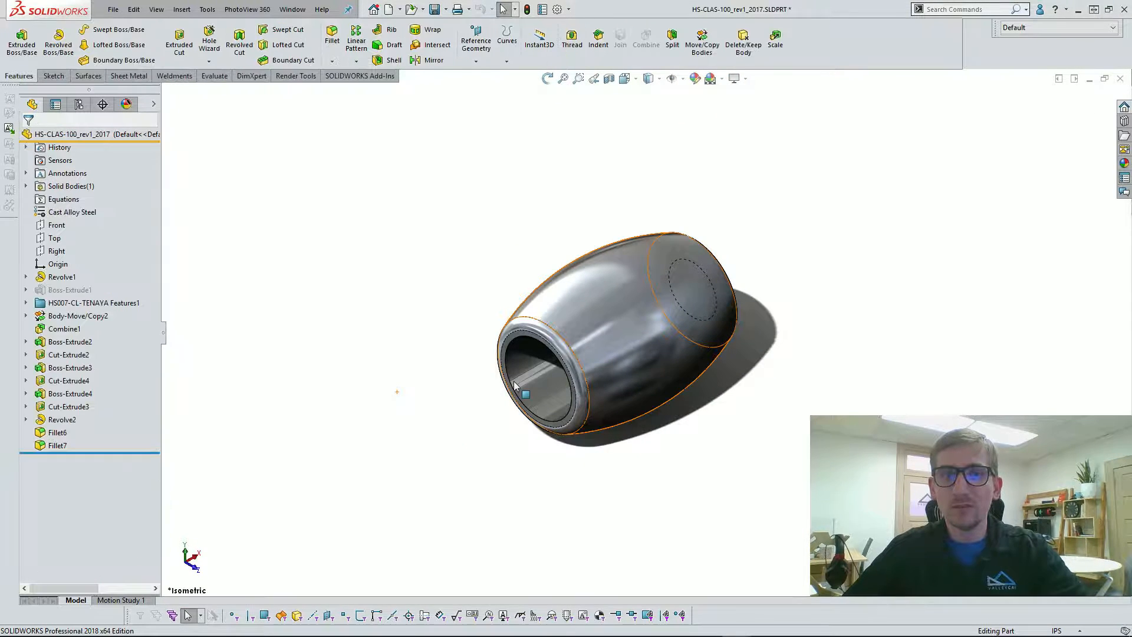
{"action": "left_click", "coordinate": [642, 323]}
{"action": "double_click", "coordinate": [642, 323]}
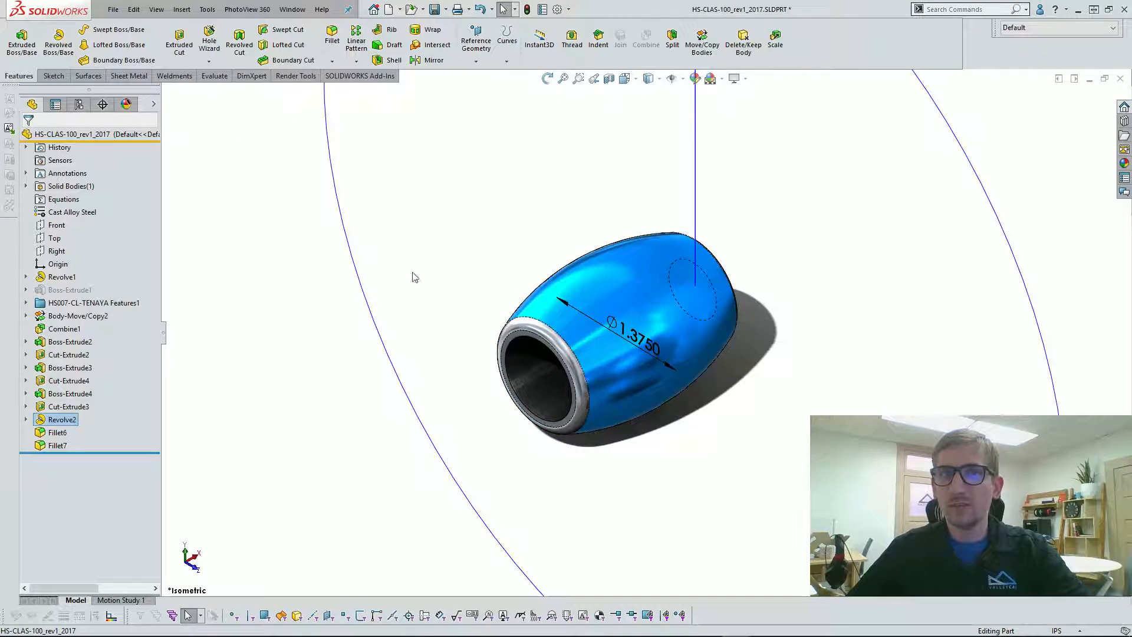
Turn on Instant3D and set the housing's outer revolve diameter to 1.25 in through its on-model dimension.
{"action": "left_click", "coordinate": [280, 387]}
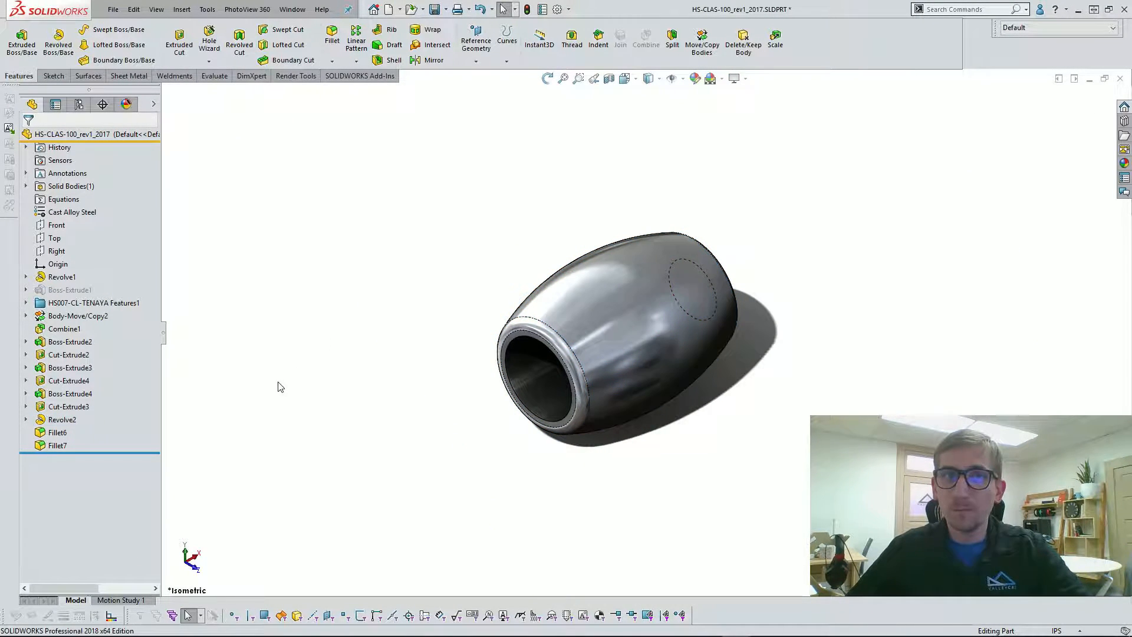
{"action": "left_click", "coordinate": [539, 42]}
{"action": "double_click", "coordinate": [618, 295]}
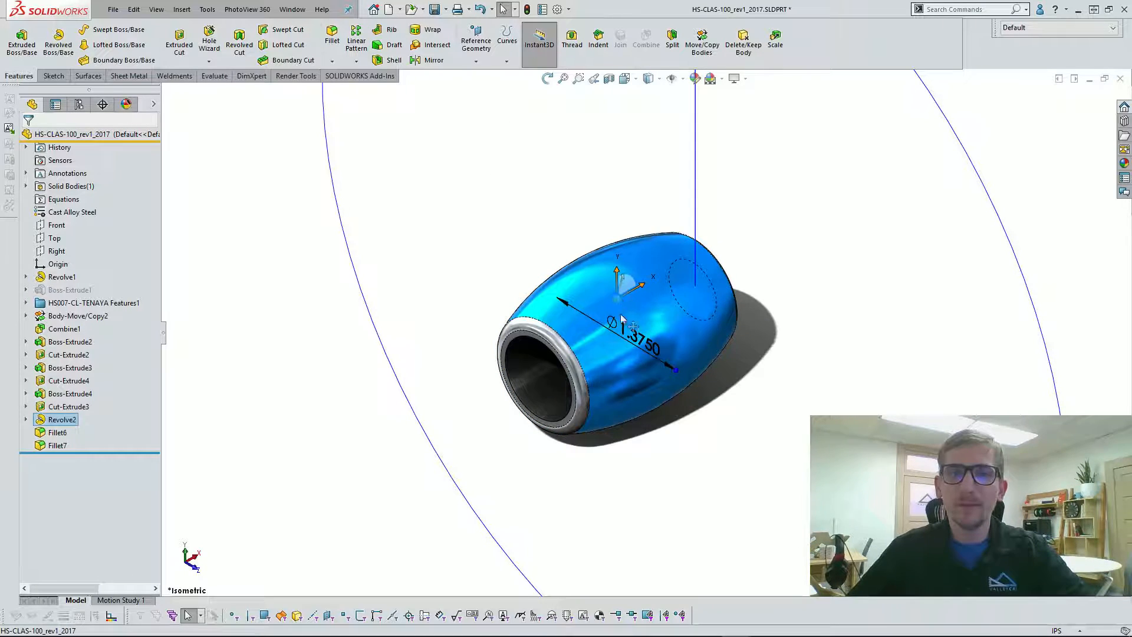
{"action": "left_click", "coordinate": [631, 339]}
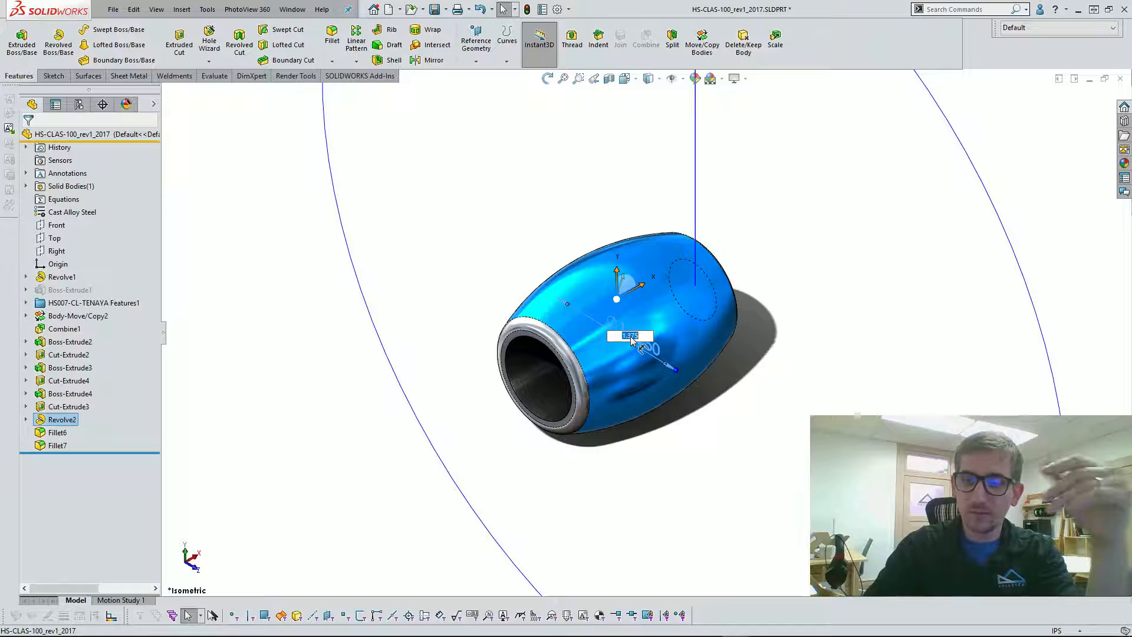
{"action": "type", "text": "1.25"}
{"action": "key", "text": "Return"}
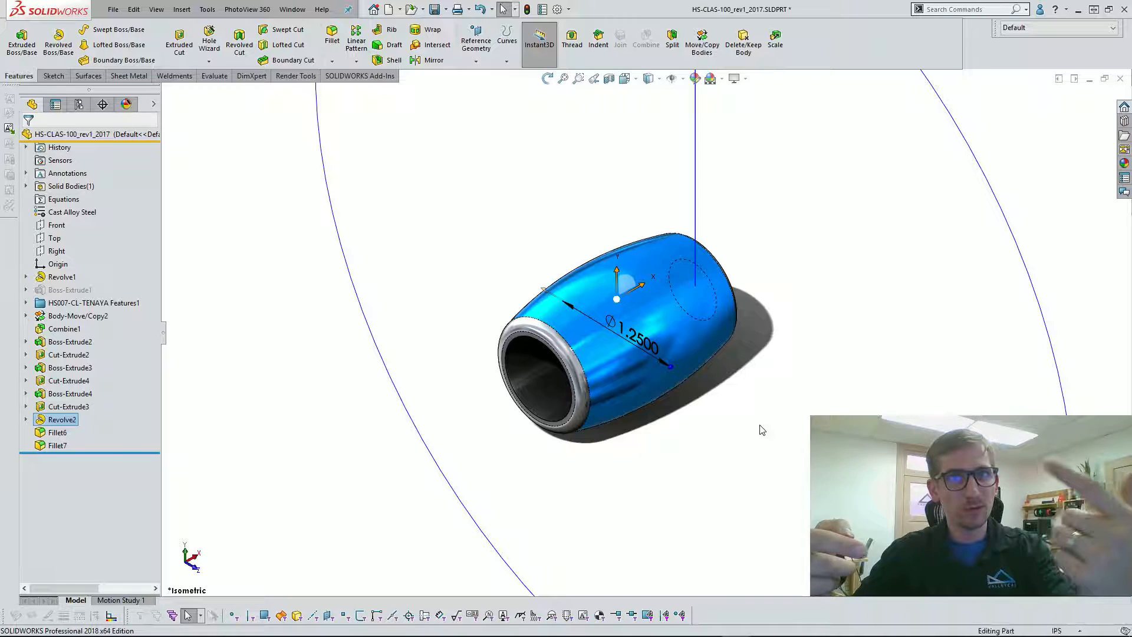
{"action": "key", "text": "Escape"}
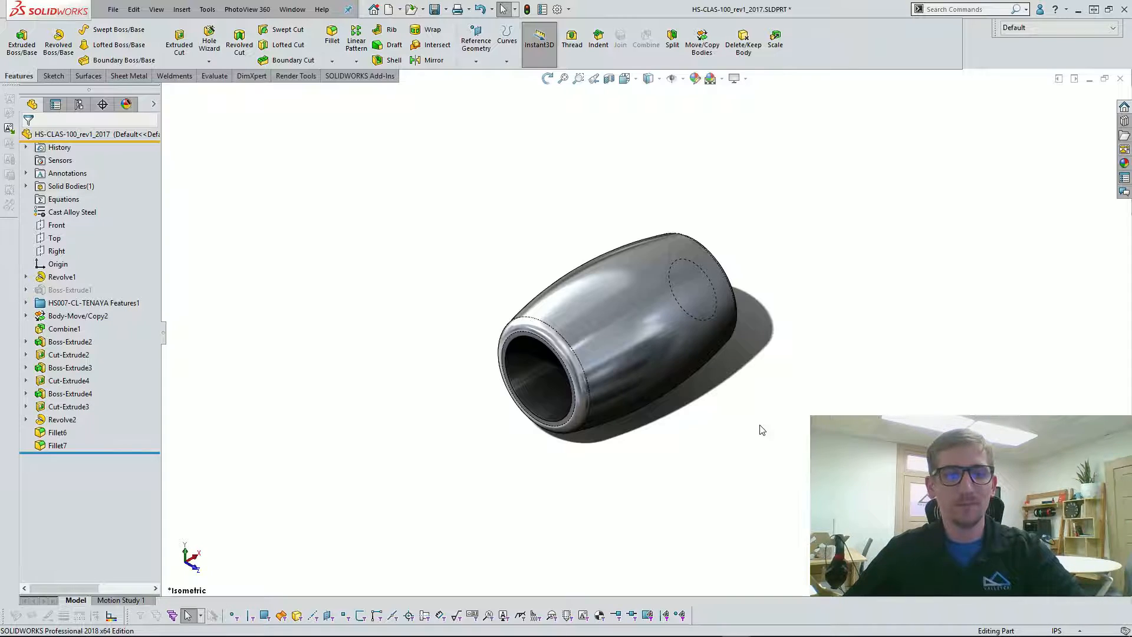
Switch to Part3 with its open rectangle sketch and fit the sketch in view.
{"action": "key", "text": "ctrl+Tab"}
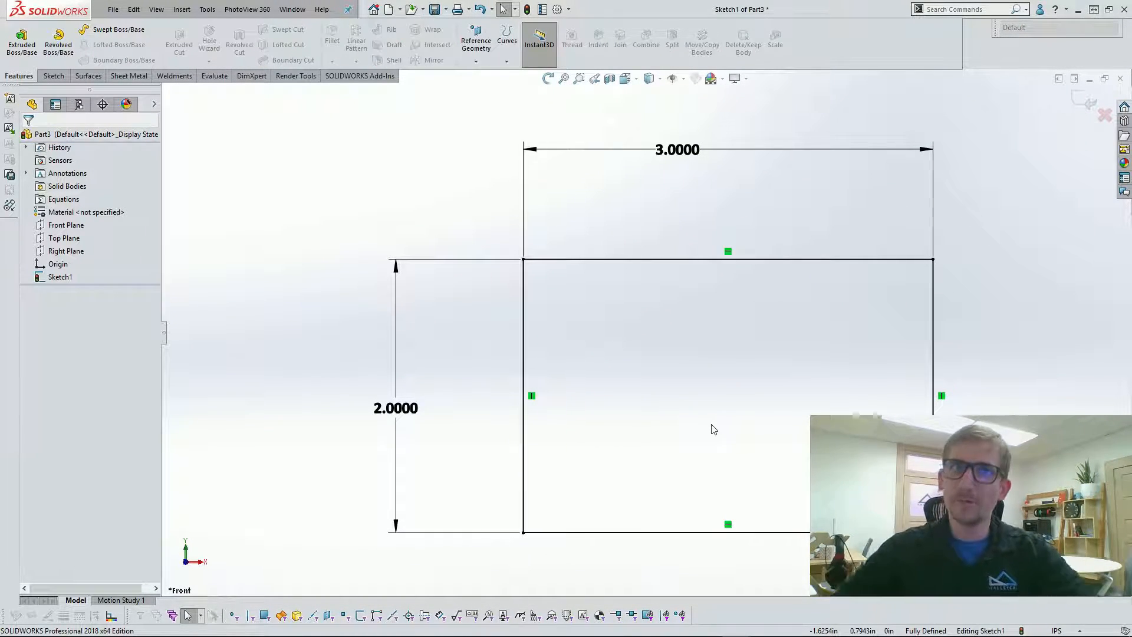
{"action": "key", "text": "f"}
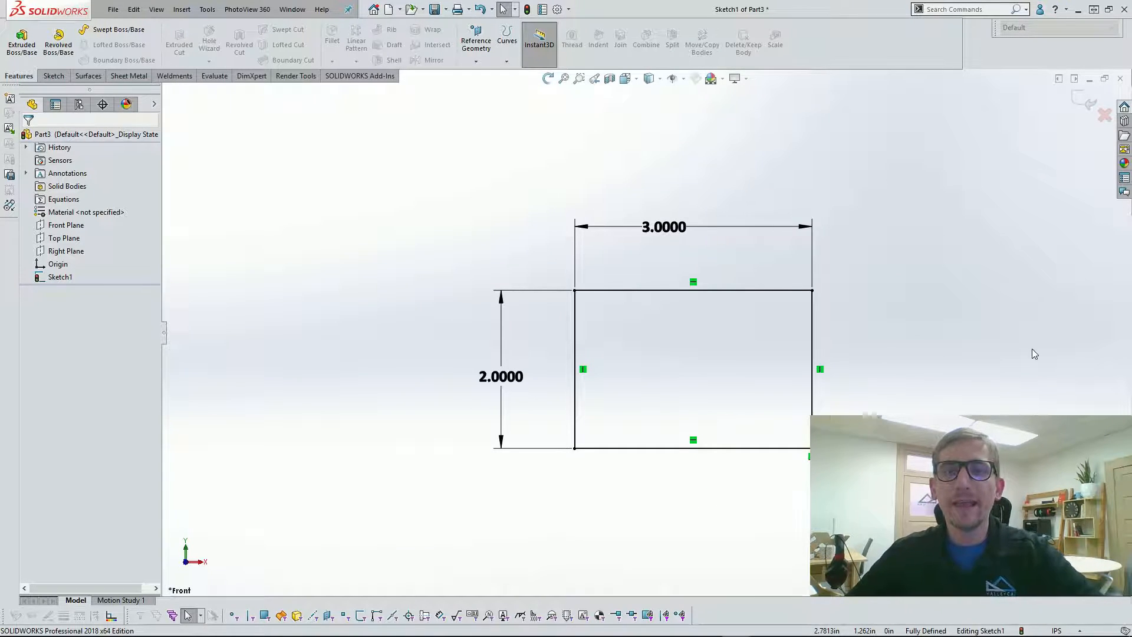
{"action": "scroll", "coordinate": [1043, 331], "scroll_direction": "down", "scroll_amount": 1}
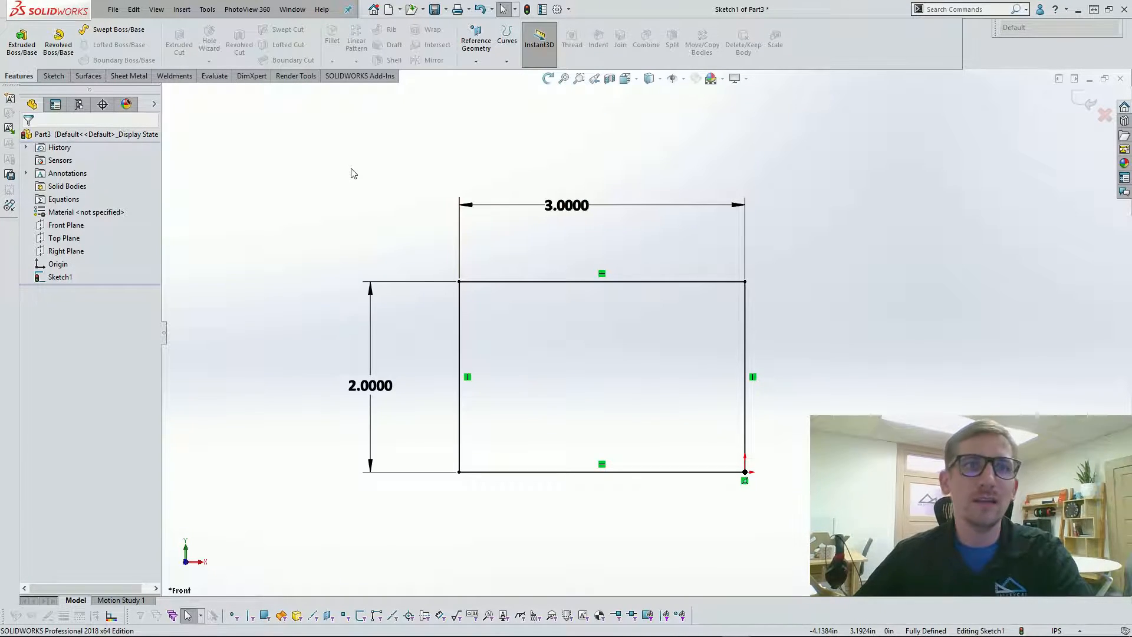
Toggle Instant2D off and on again, and widen the rectangle leftward with its ruler, snapping the width to 3.25 in.
{"action": "left_click", "coordinate": [45, 79]}
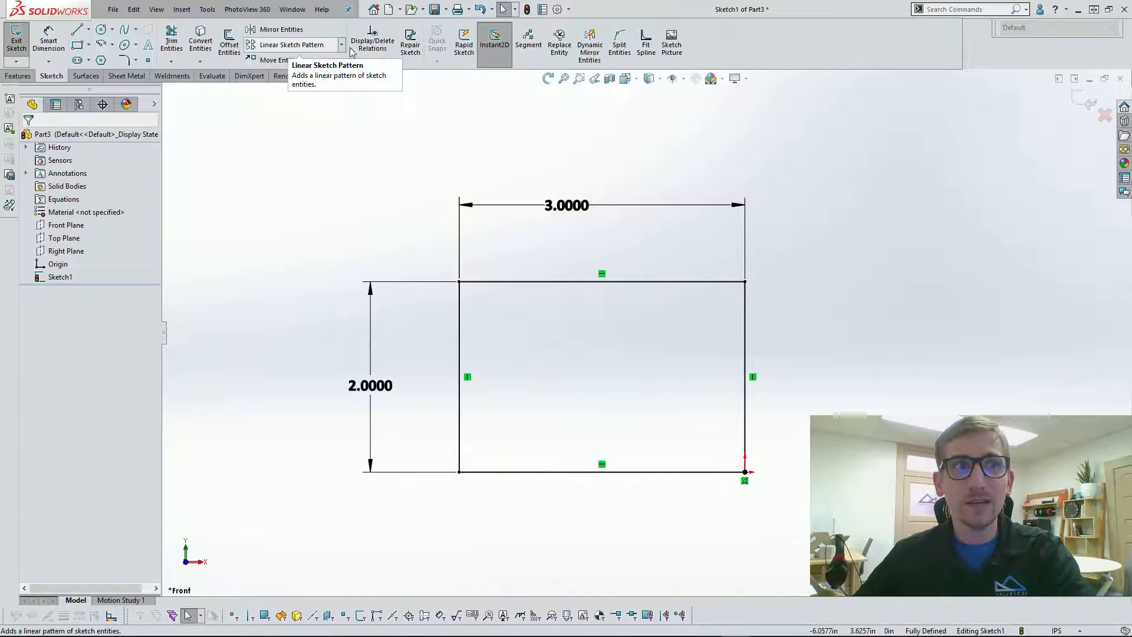
{"action": "left_click", "coordinate": [496, 47]}
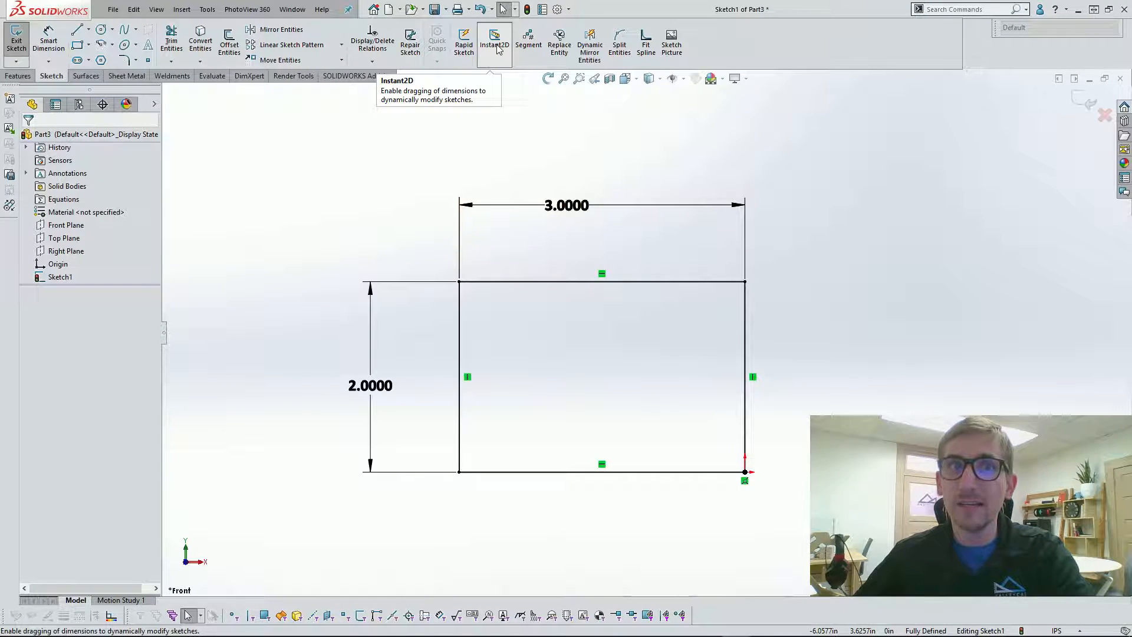
{"action": "left_click", "coordinate": [496, 47]}
{"action": "left_click", "coordinate": [566, 205]}
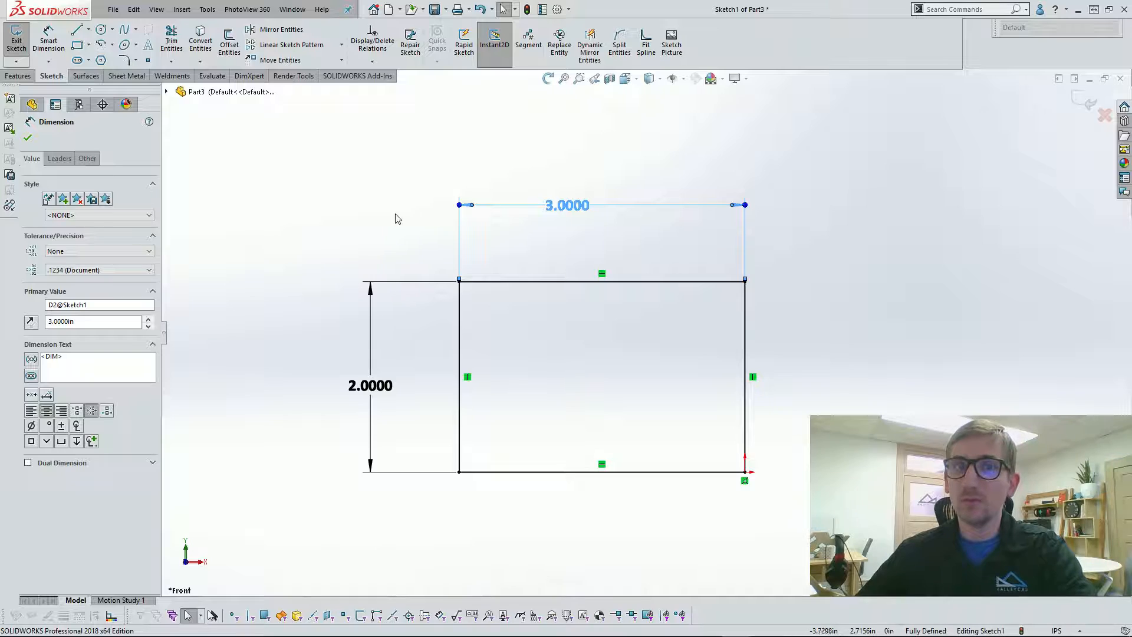
{"action": "mouse_move", "coordinate": [460, 205]}
{"action": "left_mouse_down"}
{"action": "mouse_move", "coordinate": [395, 211]}
{"action": "mouse_move", "coordinate": [434, 211]}
{"action": "mouse_move", "coordinate": [437, 193]}
{"action": "left_mouse_up"}
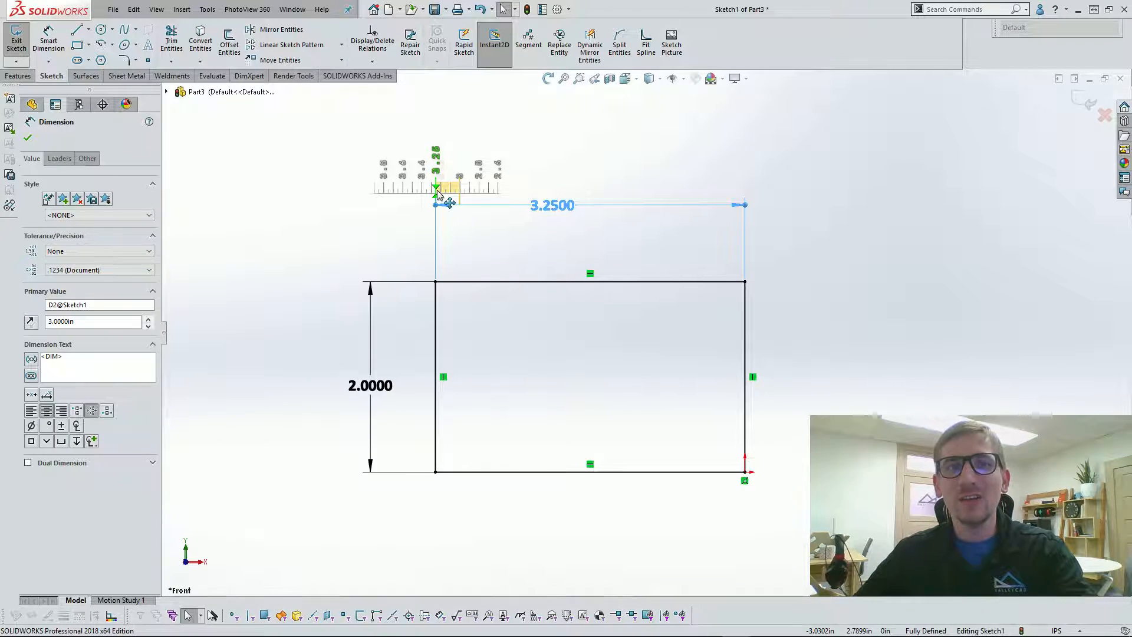
{"action": "mouse_move", "coordinate": [434, 195]}
{"action": "left_mouse_down"}
{"action": "mouse_move", "coordinate": [407, 187]}
{"action": "mouse_move", "coordinate": [450, 188]}
{"action": "mouse_move", "coordinate": [437, 189]}
{"action": "left_mouse_up"}
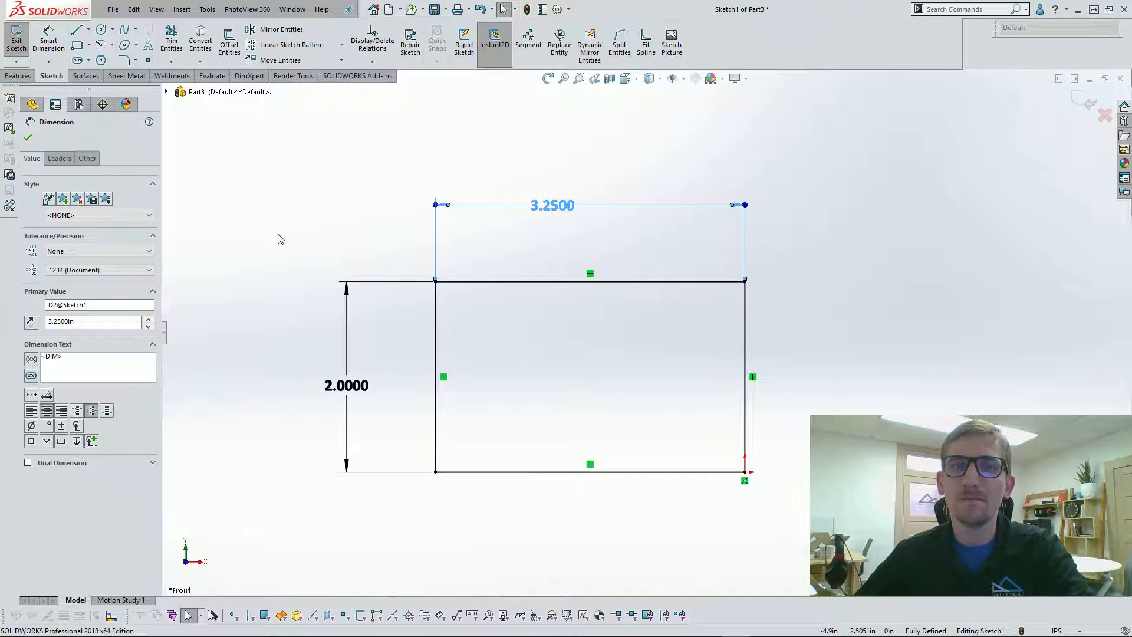
{"action": "key", "text": "Escape"}
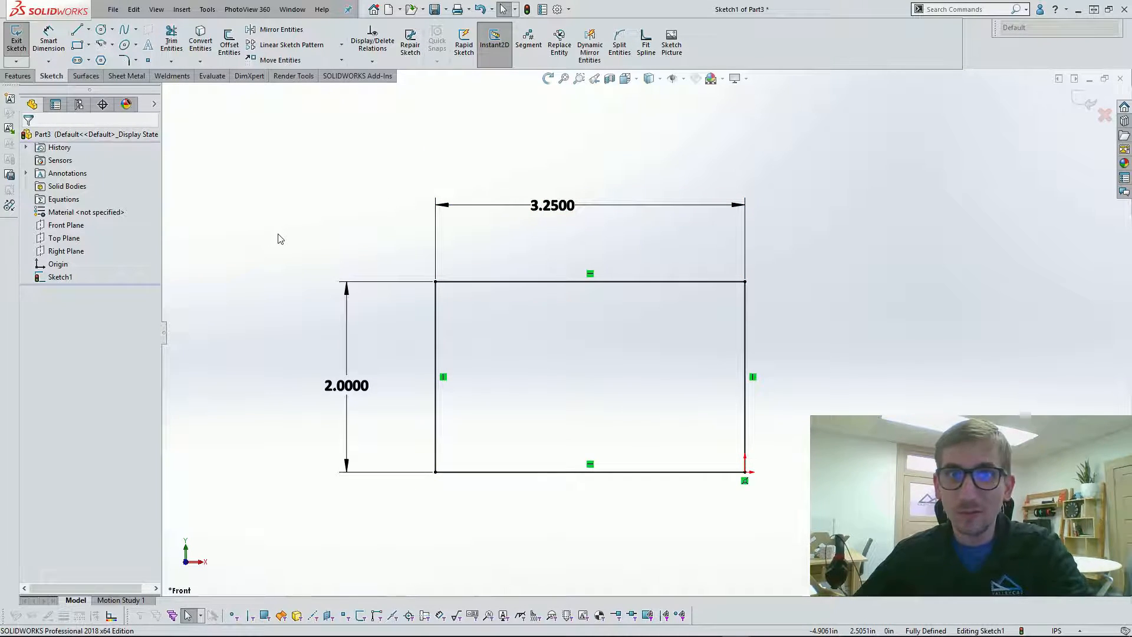
Try to widen the rectangle with the Instant2D ruler from the width dimension's end on the origin side.
{"action": "left_click", "coordinate": [688, 208]}
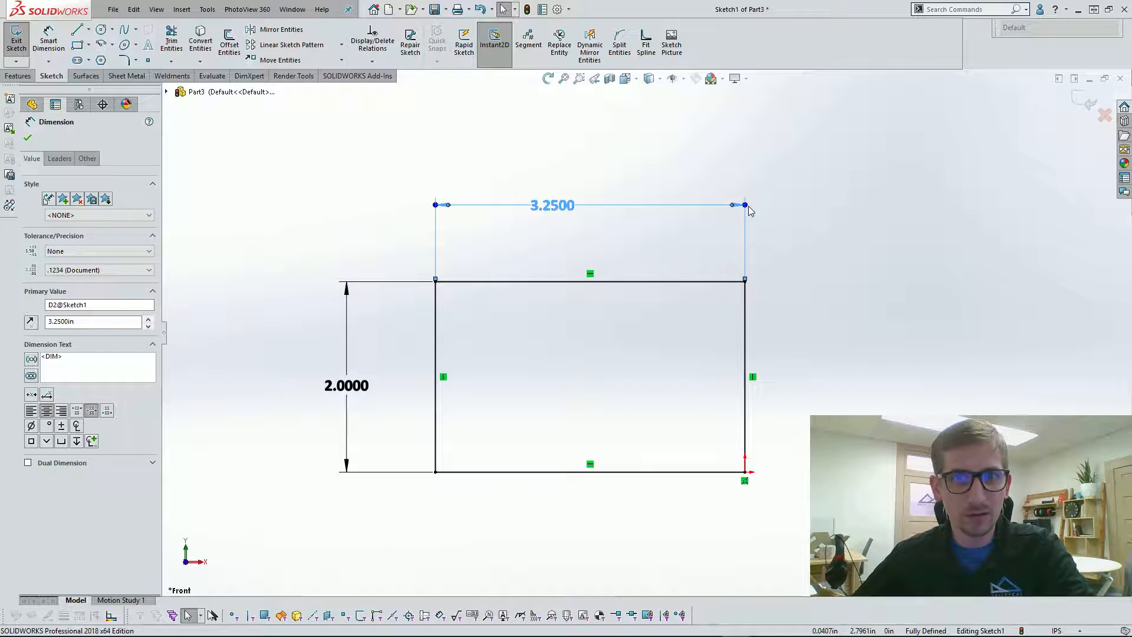
{"action": "left_click_drag", "start_coordinate": [746, 206], "coordinate": [829, 210]}
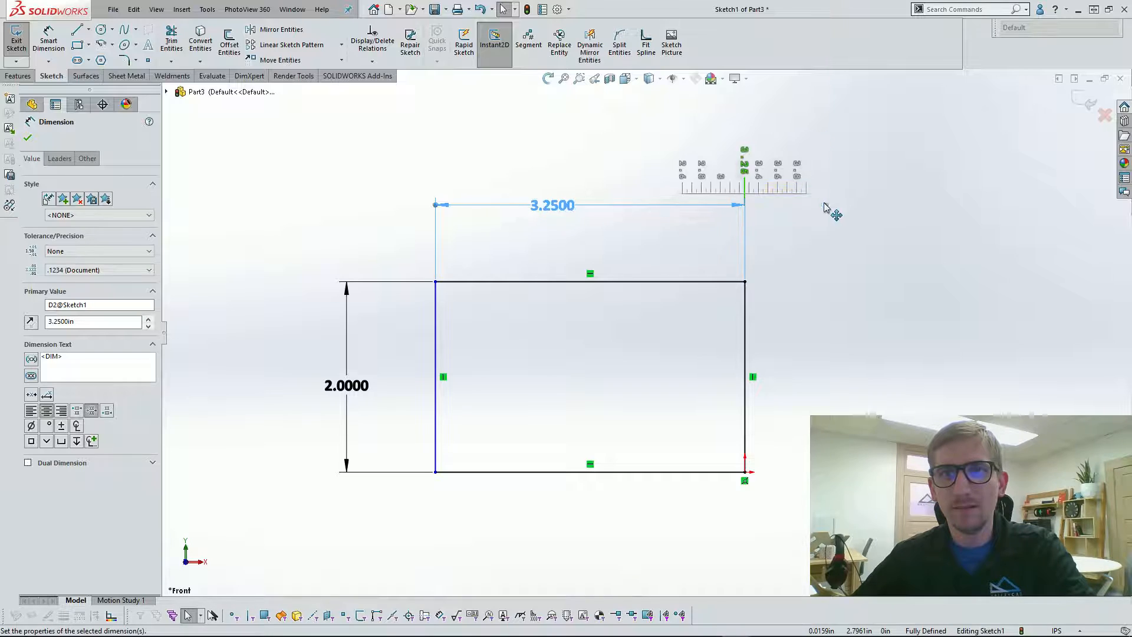
{"action": "left_click_drag", "start_coordinate": [748, 208], "coordinate": [847, 203]}
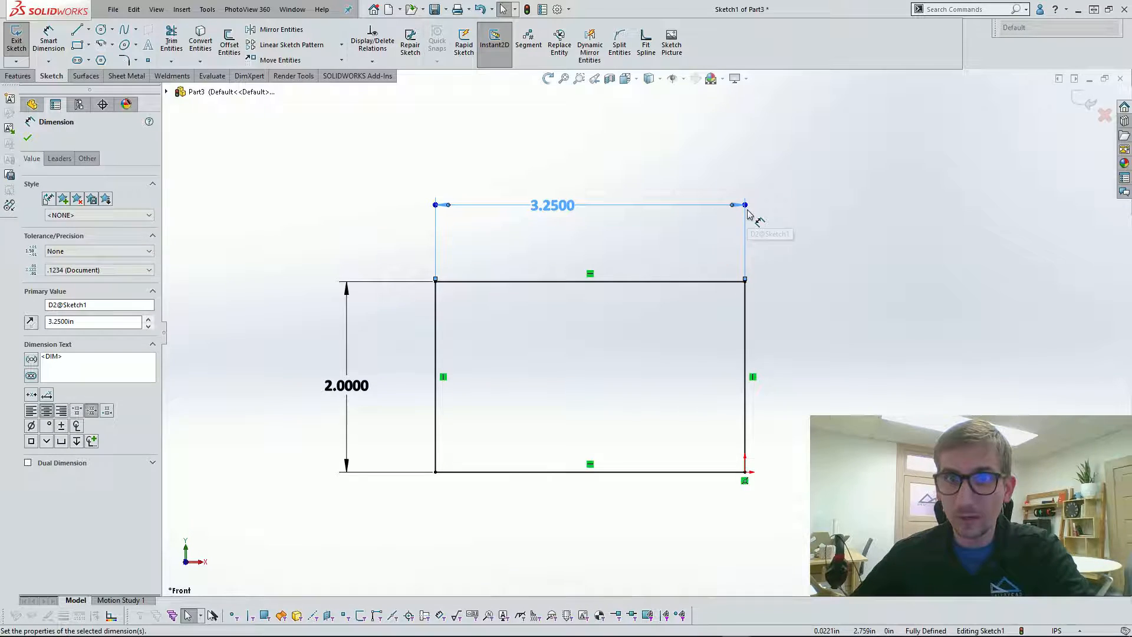
{"action": "left_click_drag", "start_coordinate": [747, 207], "coordinate": [832, 204]}
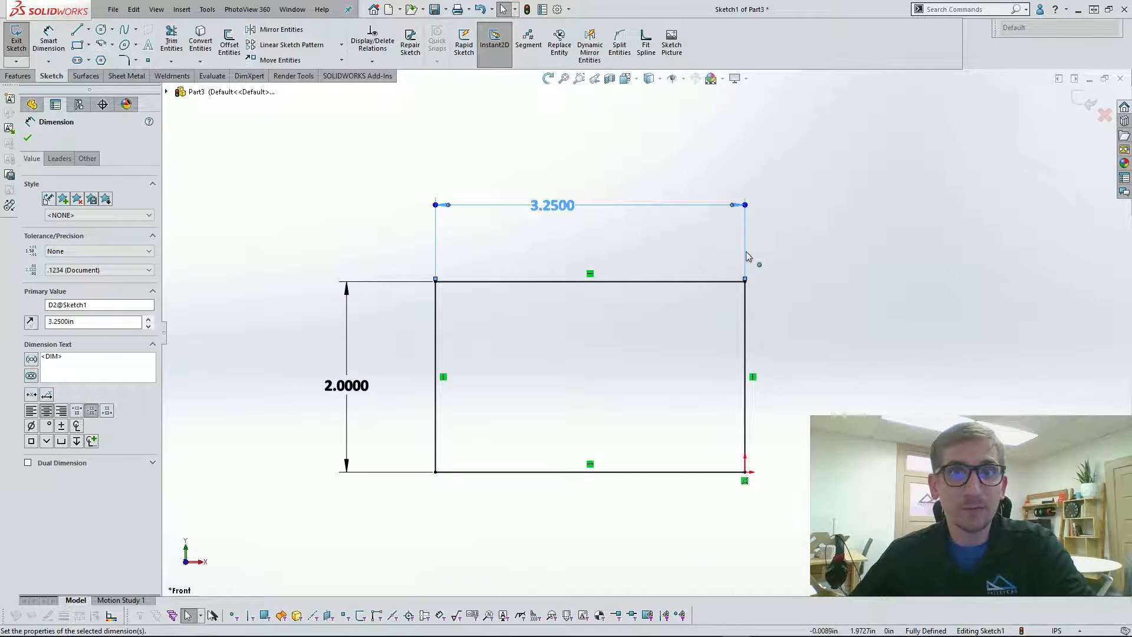
{"action": "left_click_drag", "start_coordinate": [745, 205], "coordinate": [958, 206]}
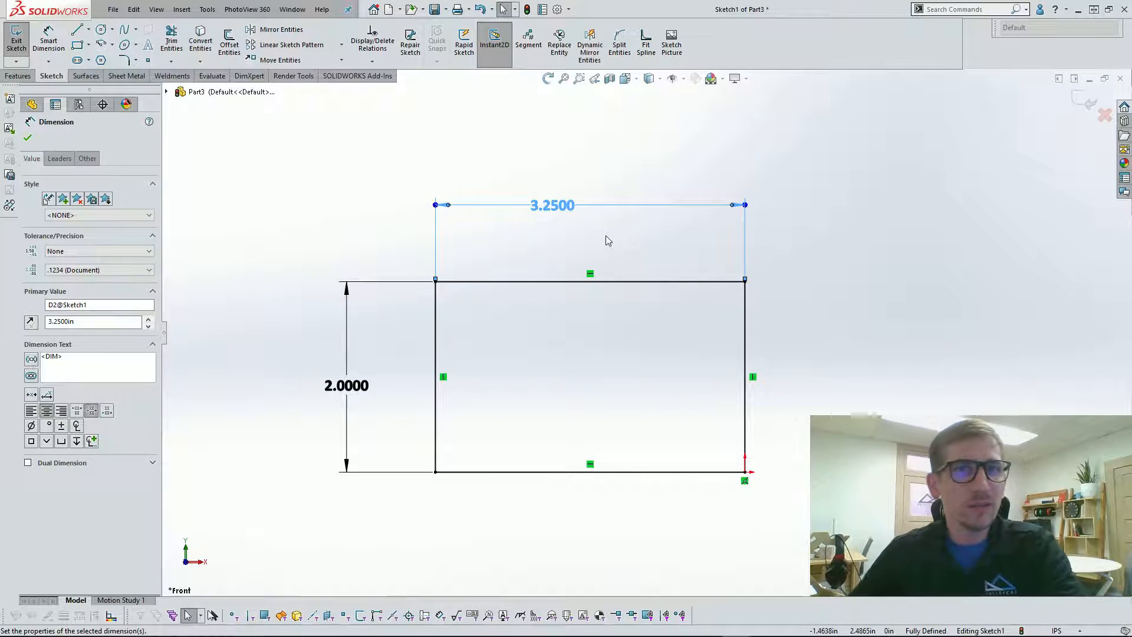
{"action": "key", "text": "Escape"}
Open the rectangle's width dimension for inline editing and in the Modify dialog, closing each without entering a new value.
{"action": "left_click", "coordinate": [557, 207]}
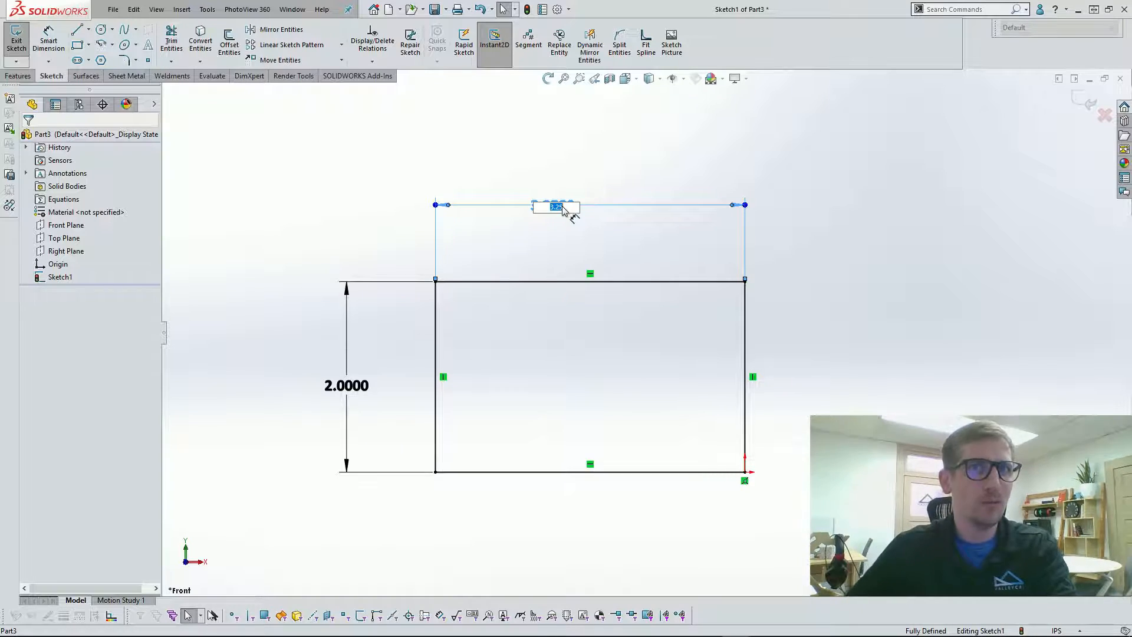
{"action": "left_click", "coordinate": [611, 176]}
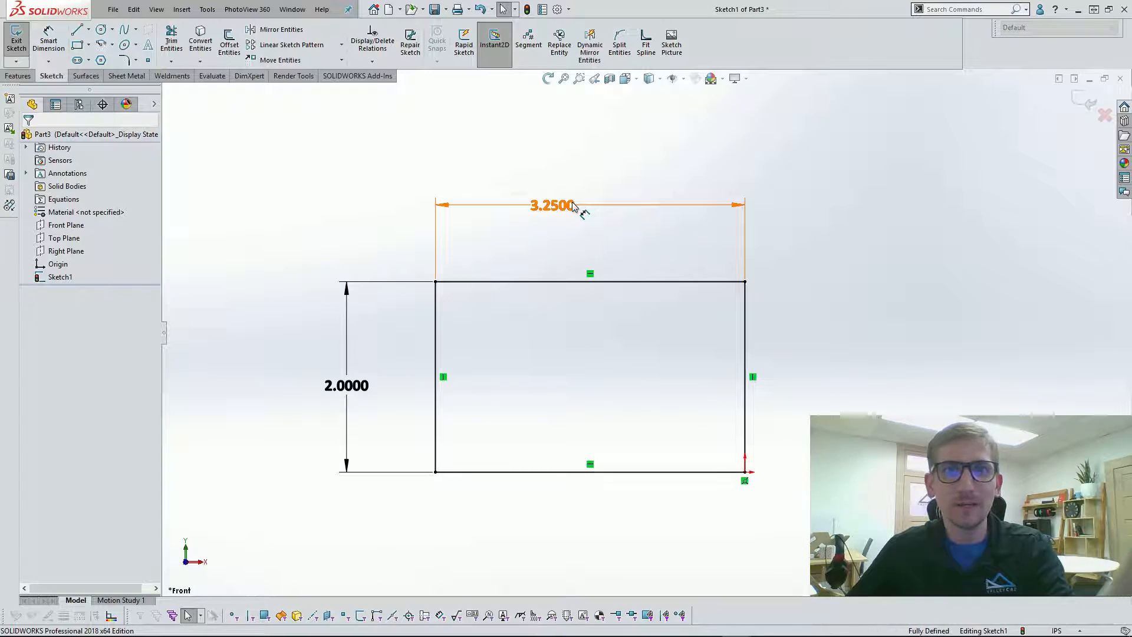
{"action": "left_click", "coordinate": [572, 203]}
{"action": "double_click", "coordinate": [573, 205]}
{"action": "left_click_drag", "start_coordinate": [569, 186], "coordinate": [651, 118]}
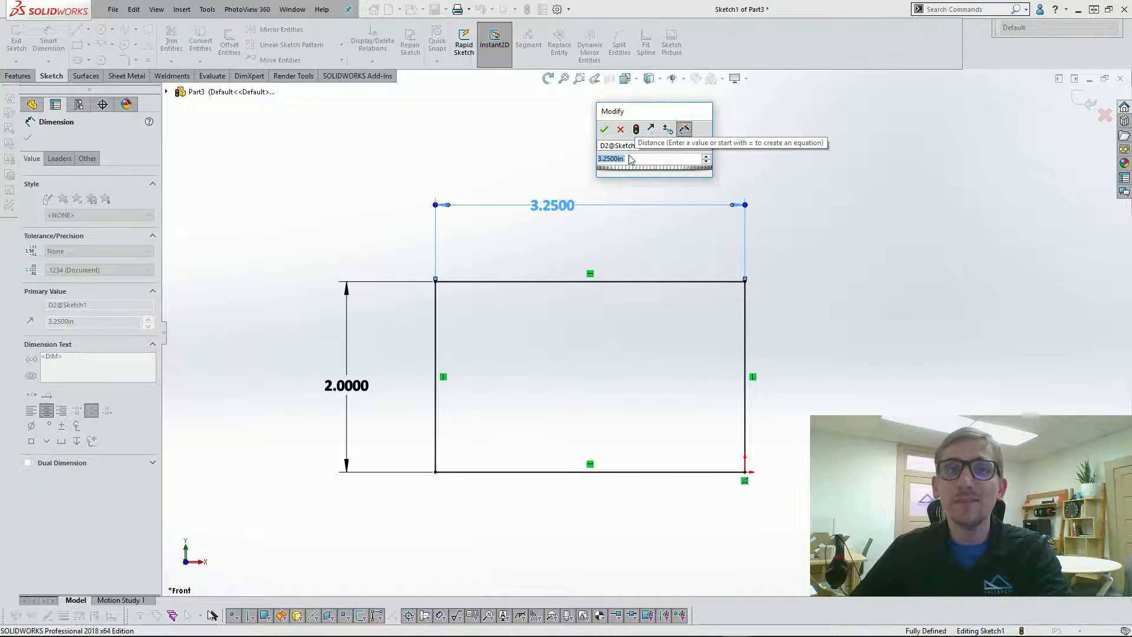
{"action": "left_click", "coordinate": [604, 129]}
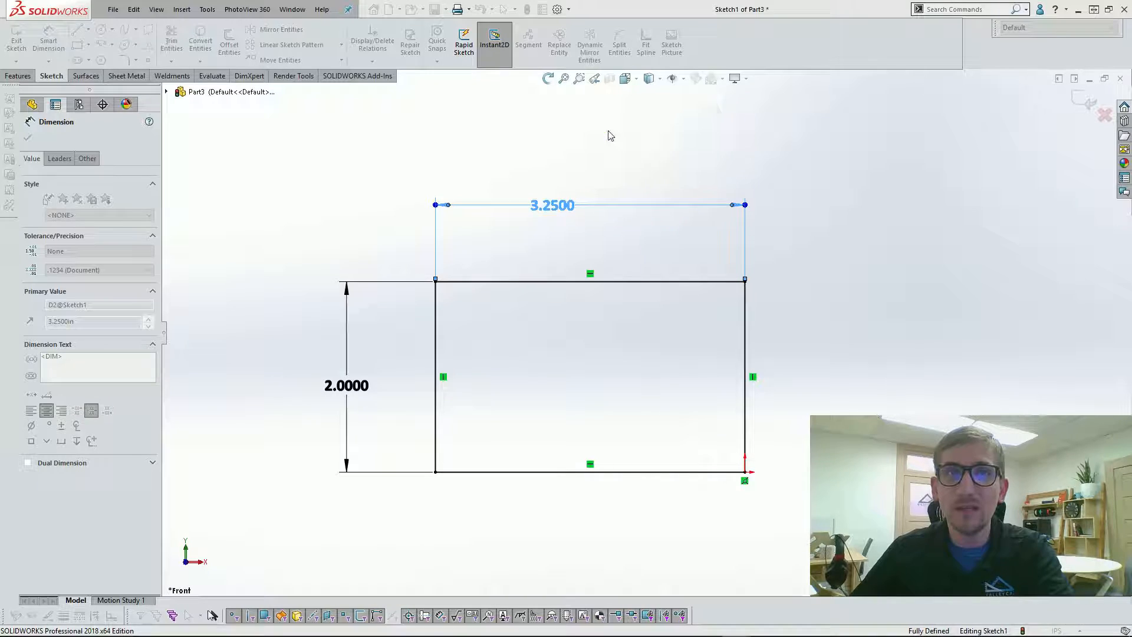
{"action": "left_click", "coordinate": [570, 219]}
Set the rectangle's width to 3.5 in by editing the dimension inline.
{"action": "left_click", "coordinate": [551, 208]}
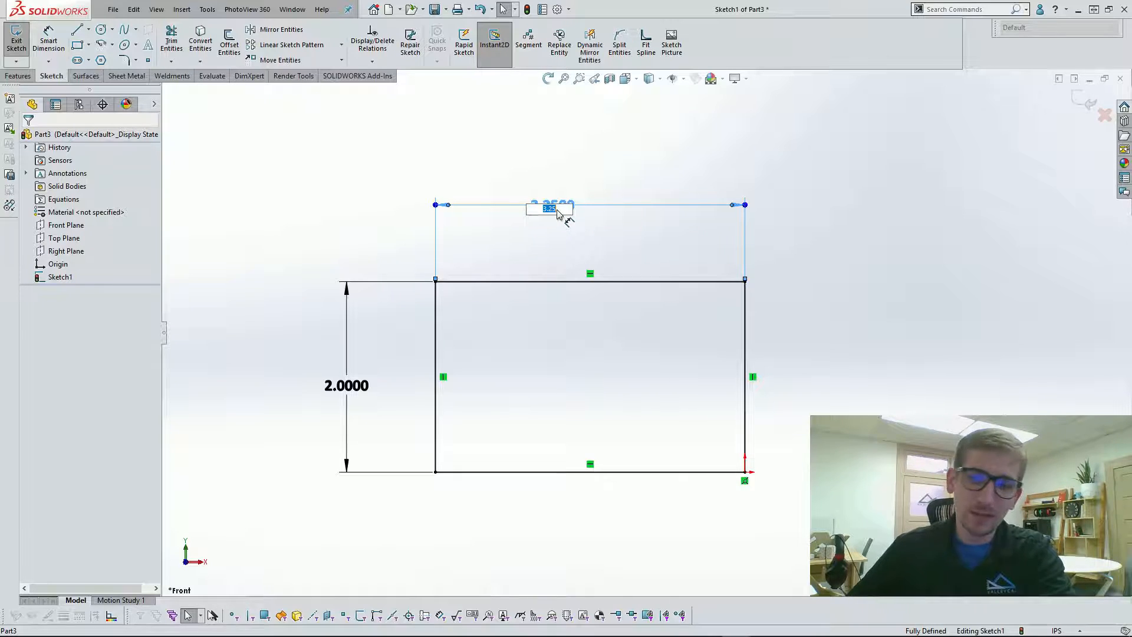
{"action": "type", "text": "3"}
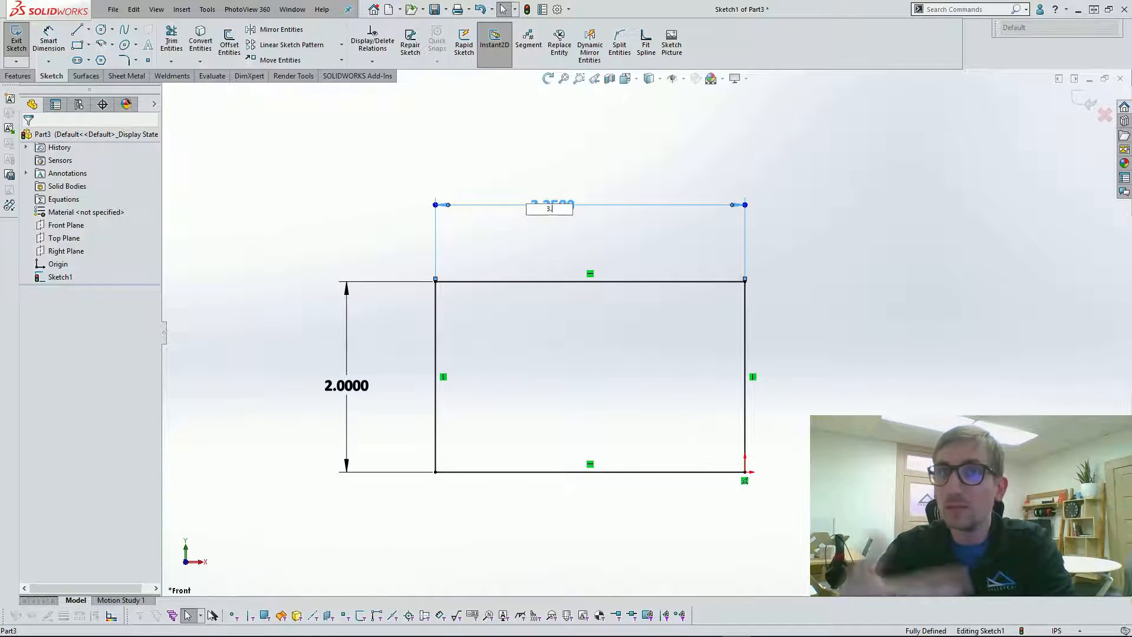
{"action": "type", "text": ".5"}
{"action": "key", "text": "Return"}
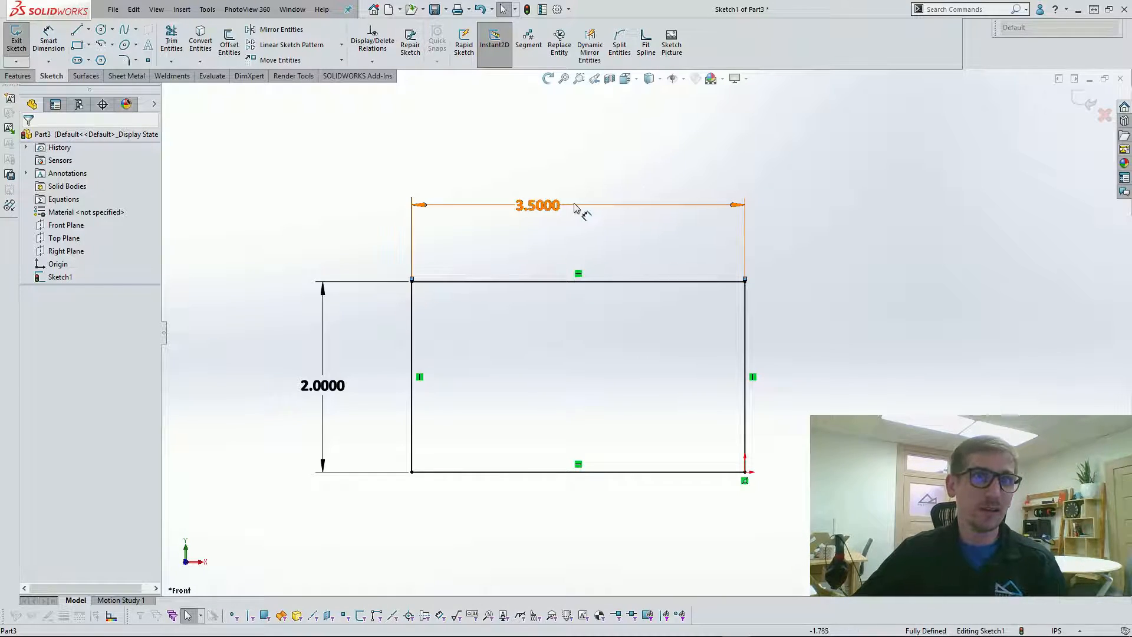
Try to clear the width dimension's value inline and accept an empty entry.
{"action": "left_click", "coordinate": [530, 219]}
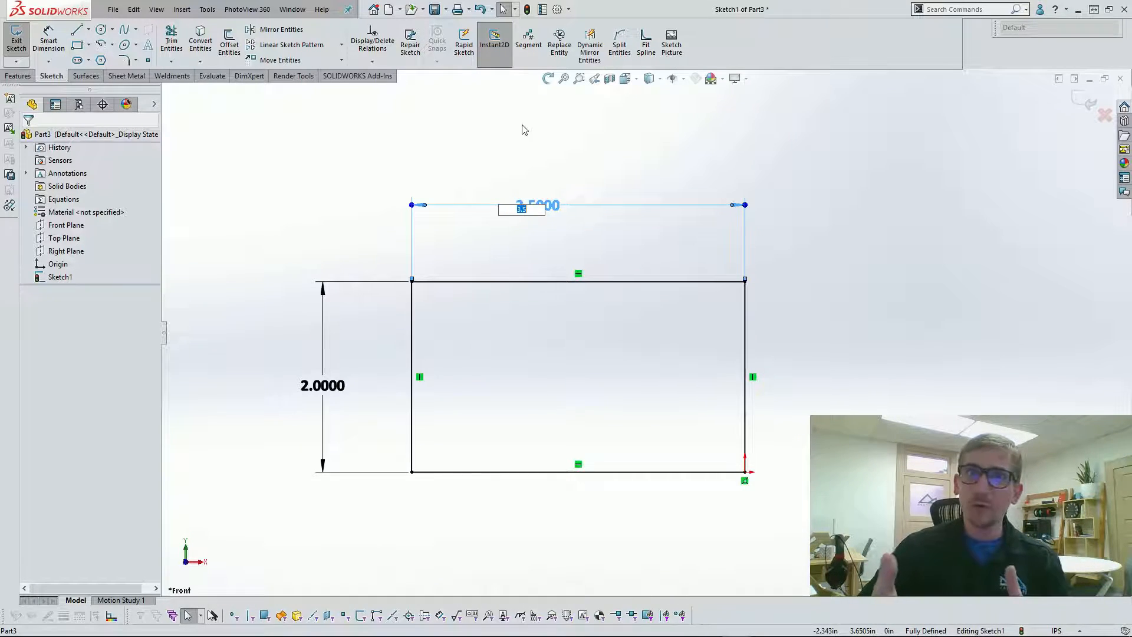
{"action": "key", "text": "BackSpace"}
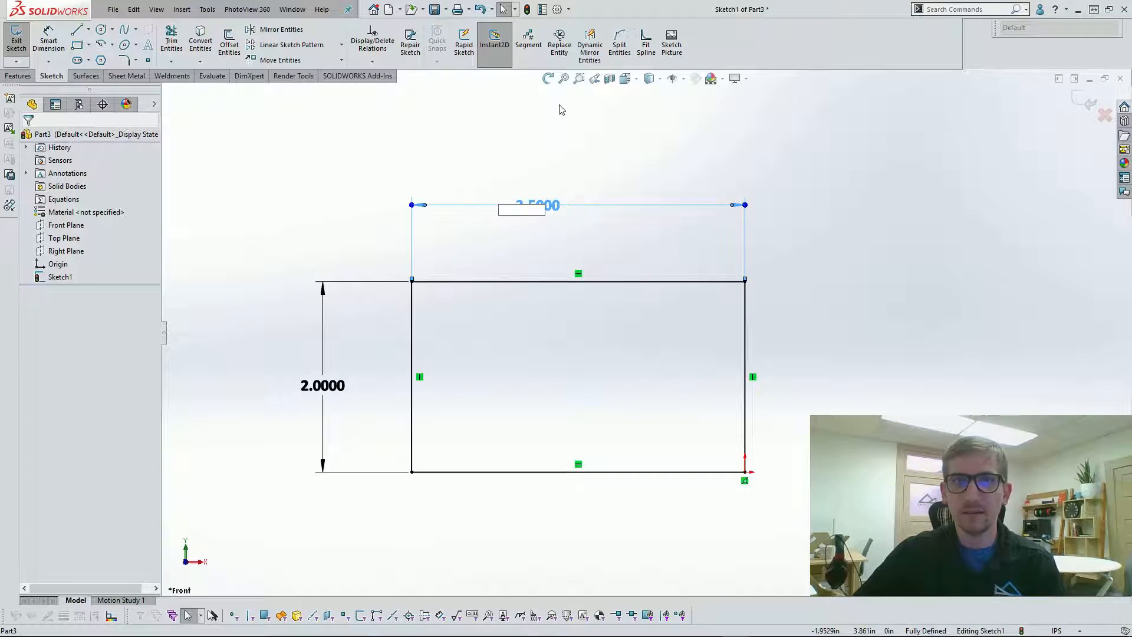
{"action": "key", "text": "Return"}
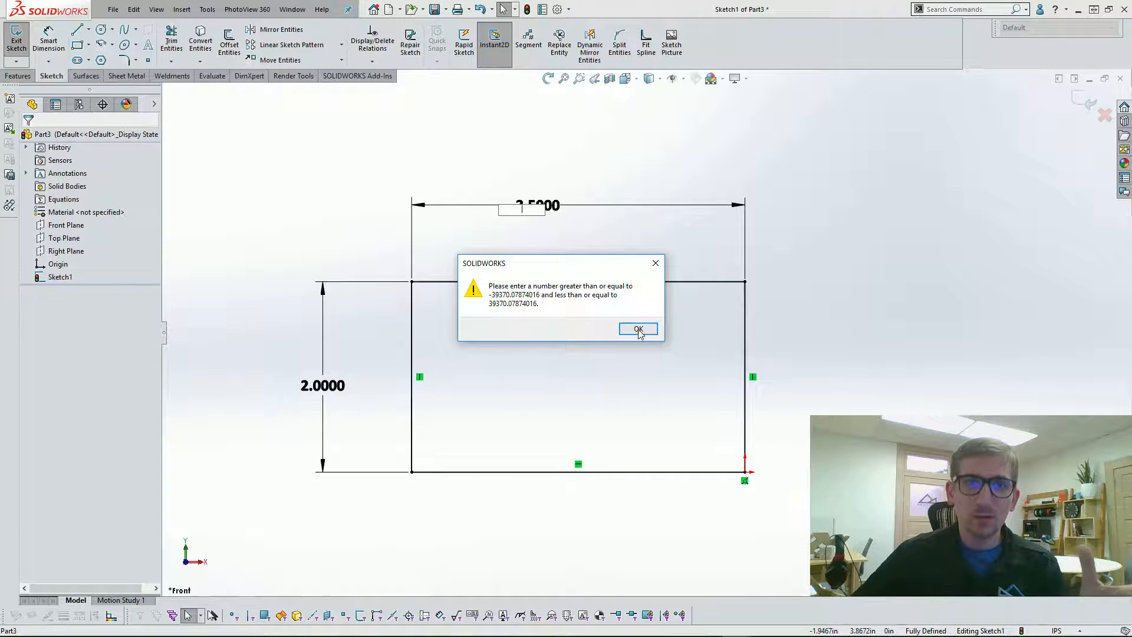
{"action": "left_click", "coordinate": [655, 263]}
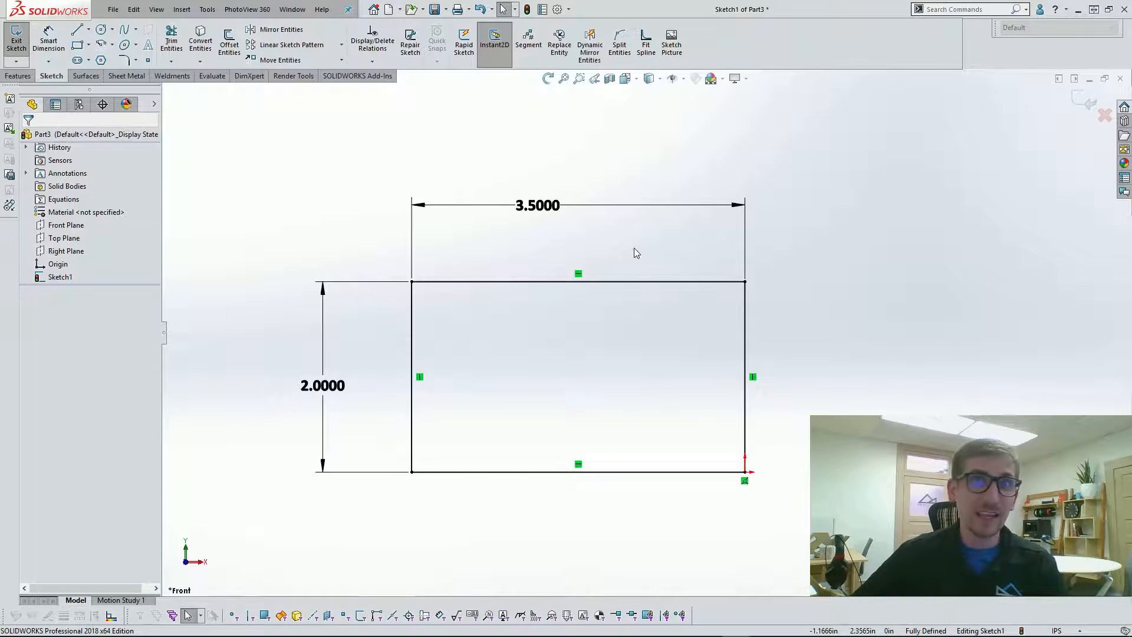
Delete the rectangle's width dimension from the sketch.
{"action": "left_click", "coordinate": [627, 210]}
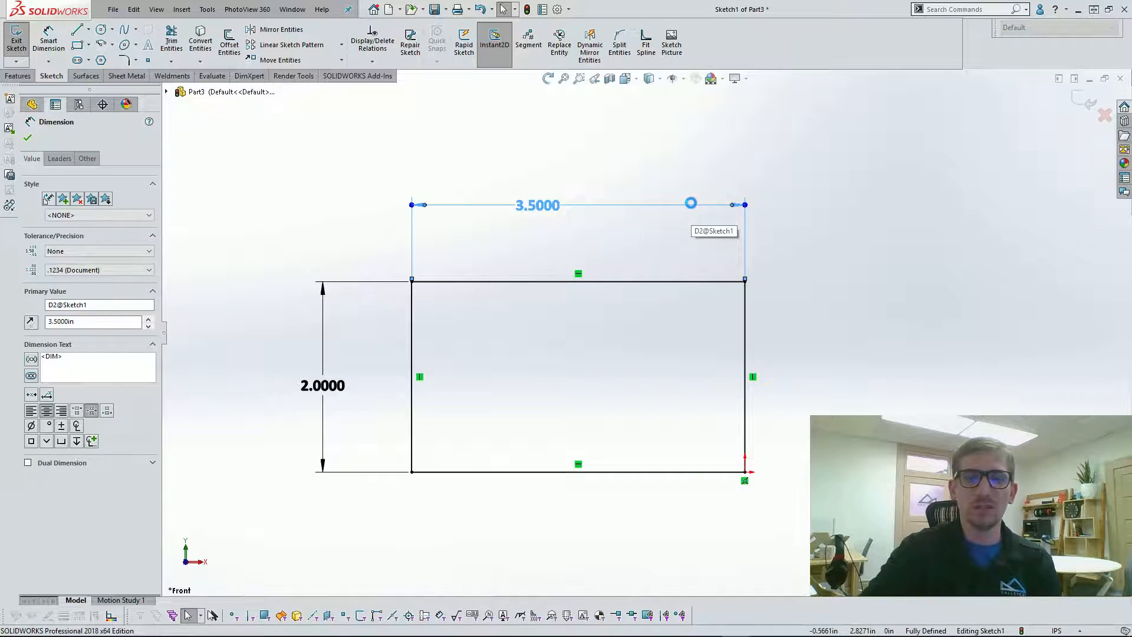
{"action": "key", "text": "Delete"}
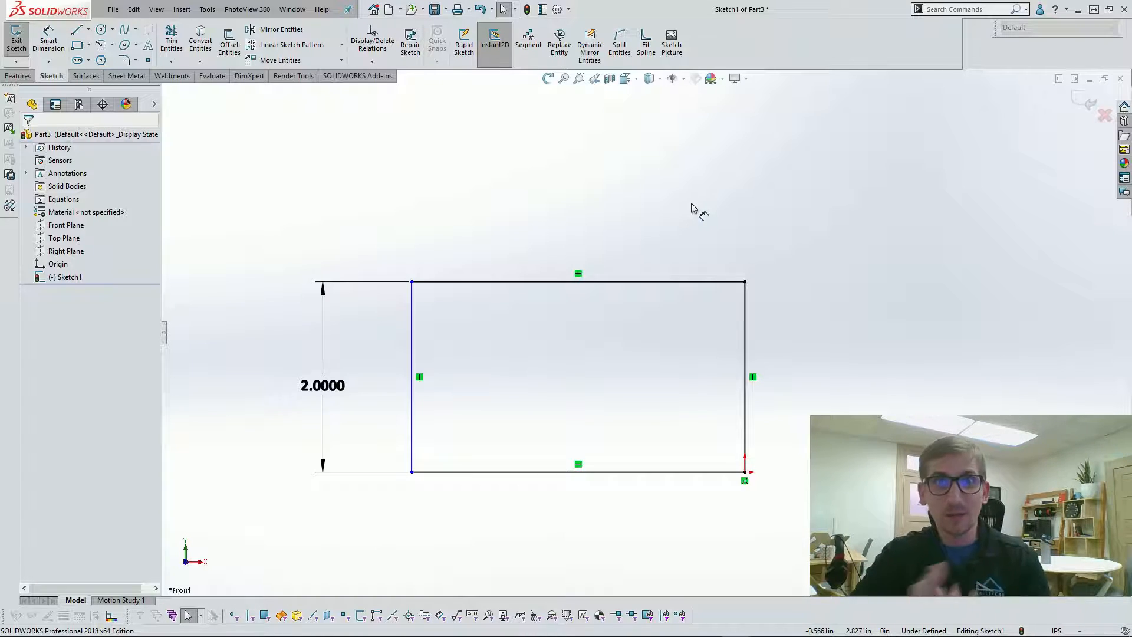
Add 1.375 in to the rectangle's height by entering 2.0000in+1.375 in the dimension's Modify dialog.
{"action": "double_click", "coordinate": [322, 388]}
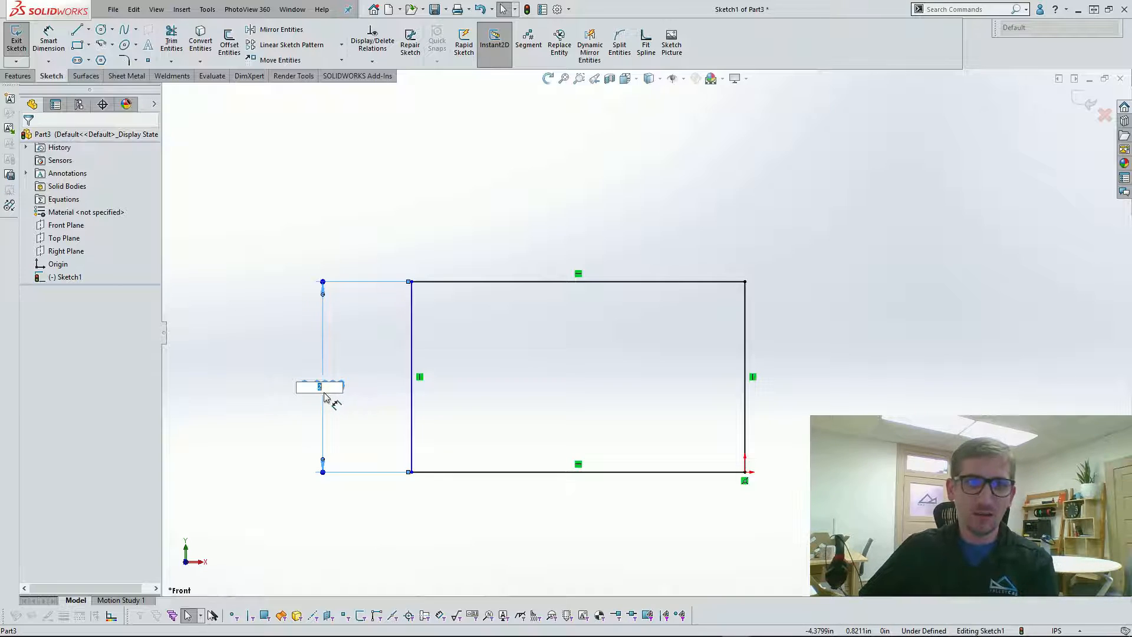
{"action": "left_click", "coordinate": [289, 434]}
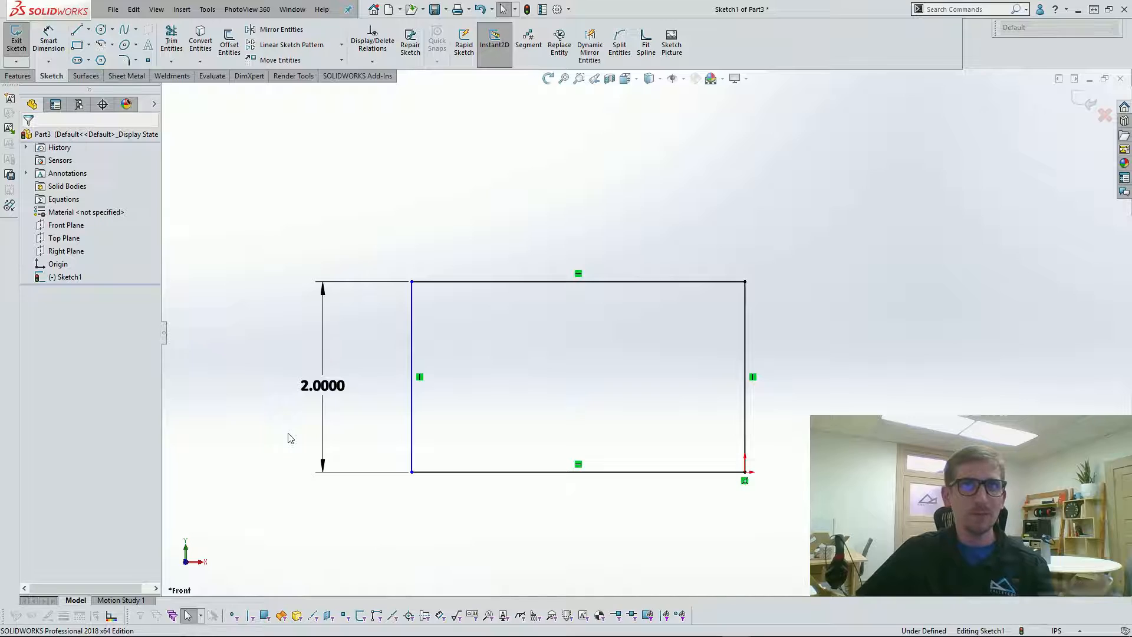
{"action": "left_click", "coordinate": [329, 389]}
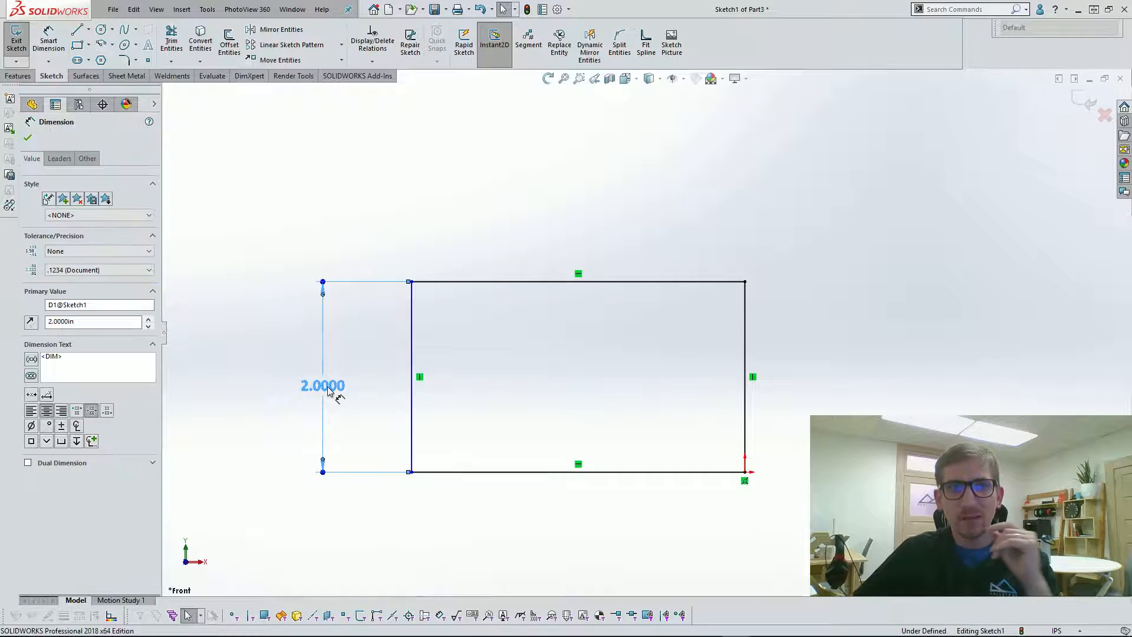
{"action": "double_click", "coordinate": [325, 386]}
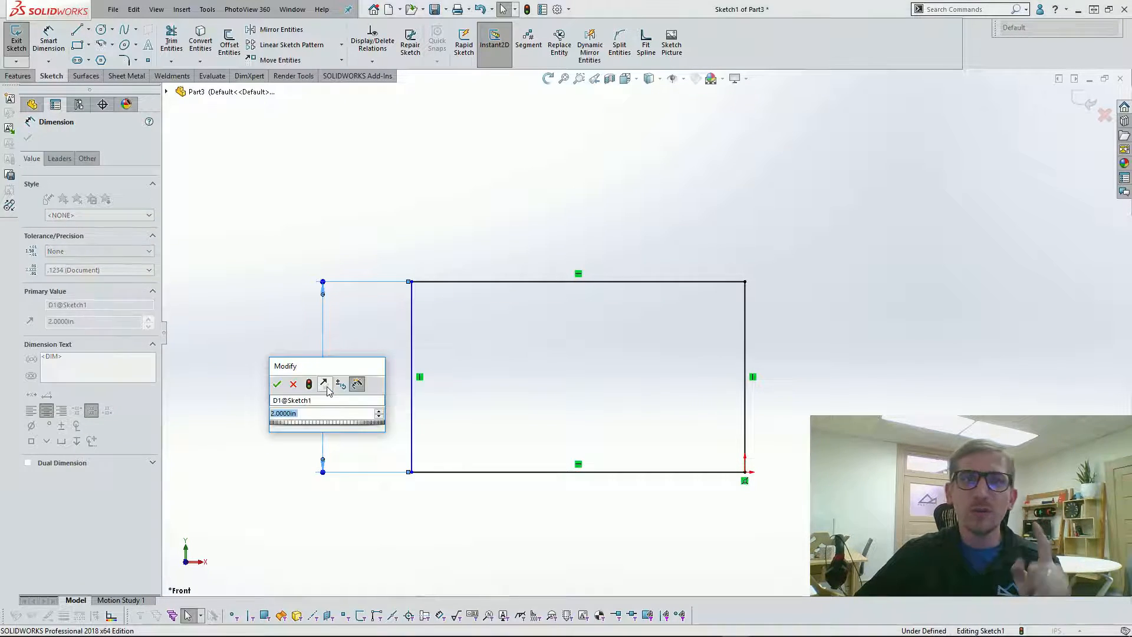
{"action": "left_click", "coordinate": [312, 412]}
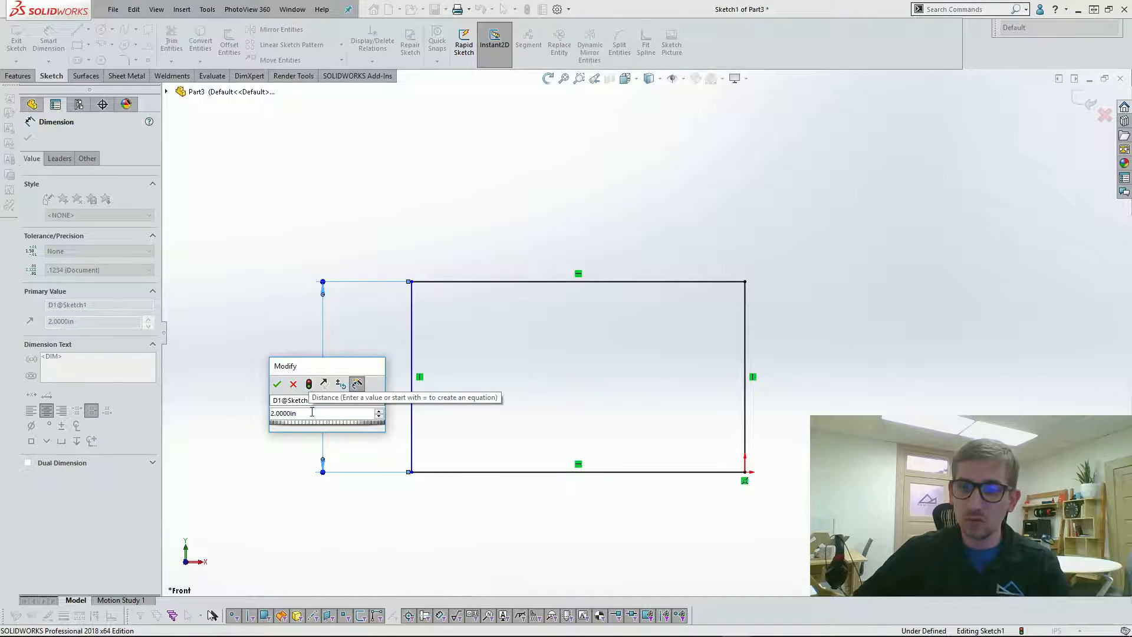
{"action": "type", "text": "+1.375"}
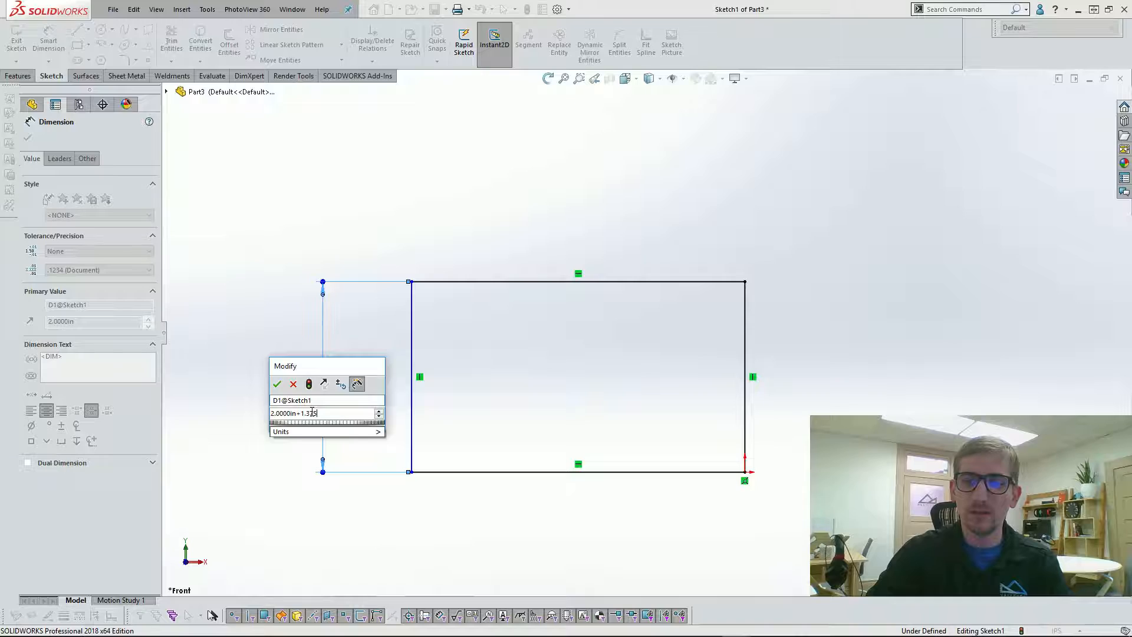
{"action": "key", "text": "Return"}
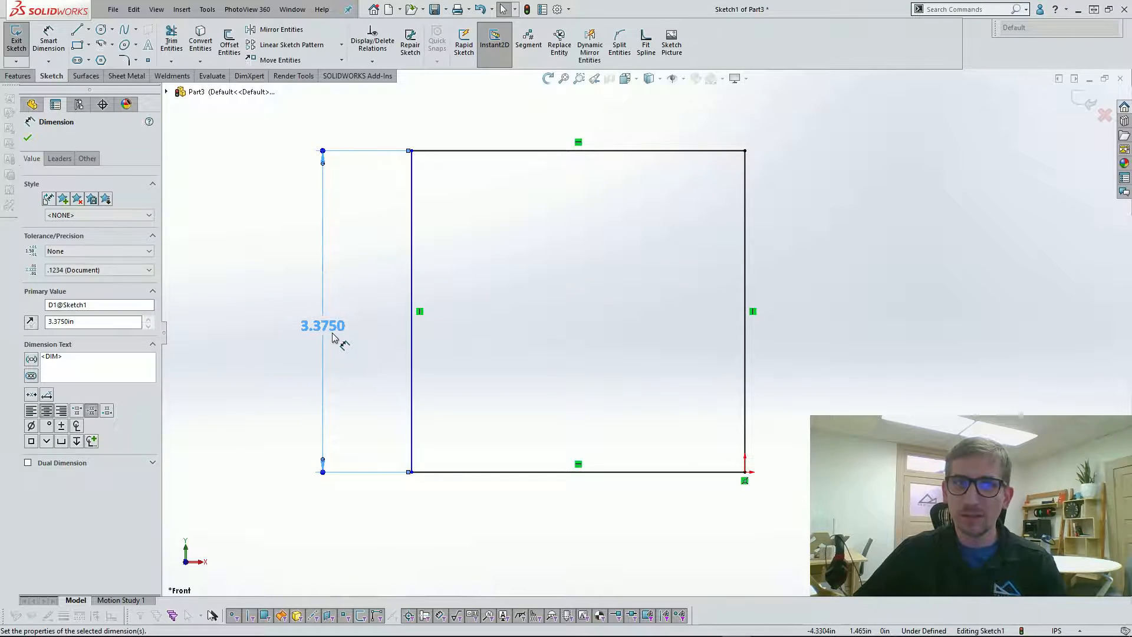